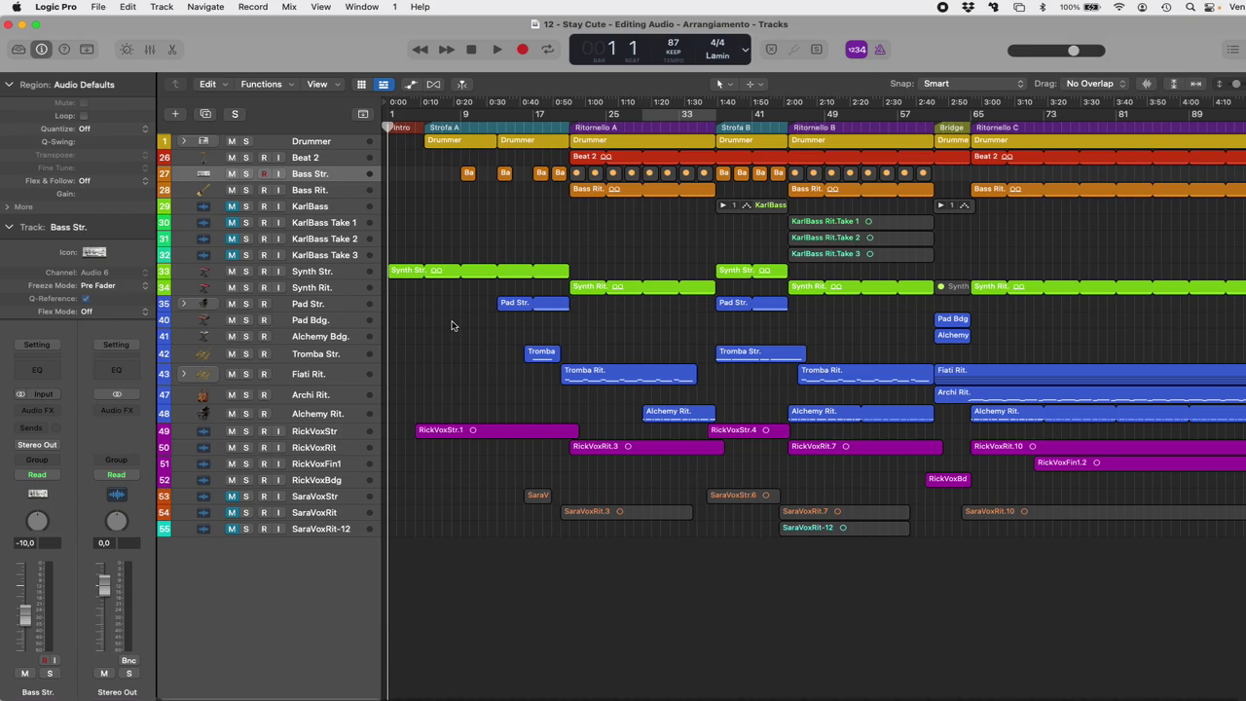
Create screenset 5 with an enlarged Tracks window at the screen's upper-left corner, showing the Mixer and hiding the Inspector.
key(5)
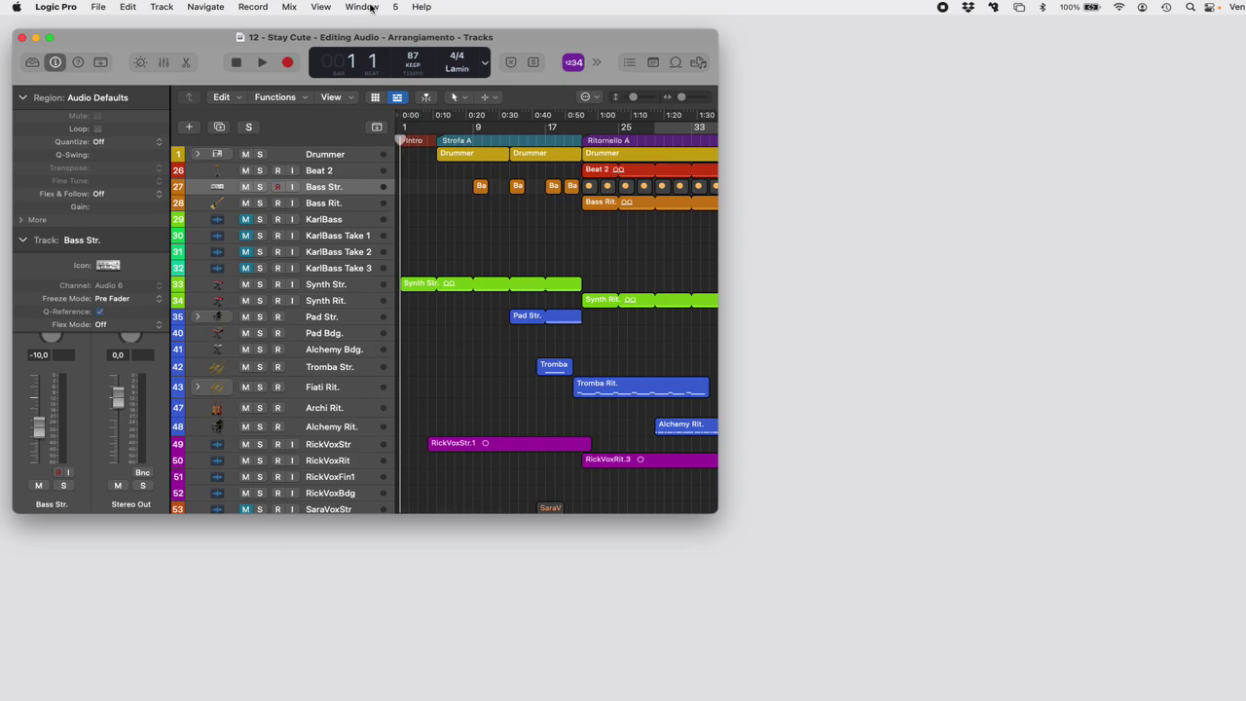
drag(291, 31, 280, 19)
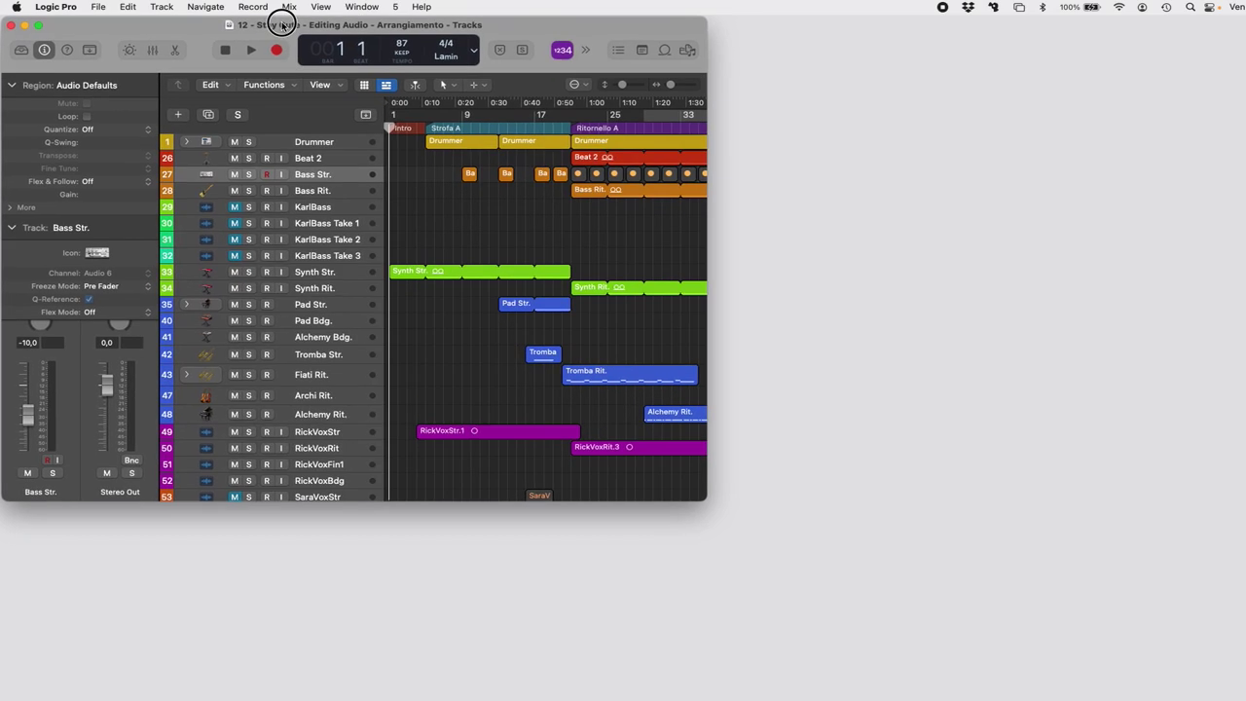
drag(699, 494, 993, 693)
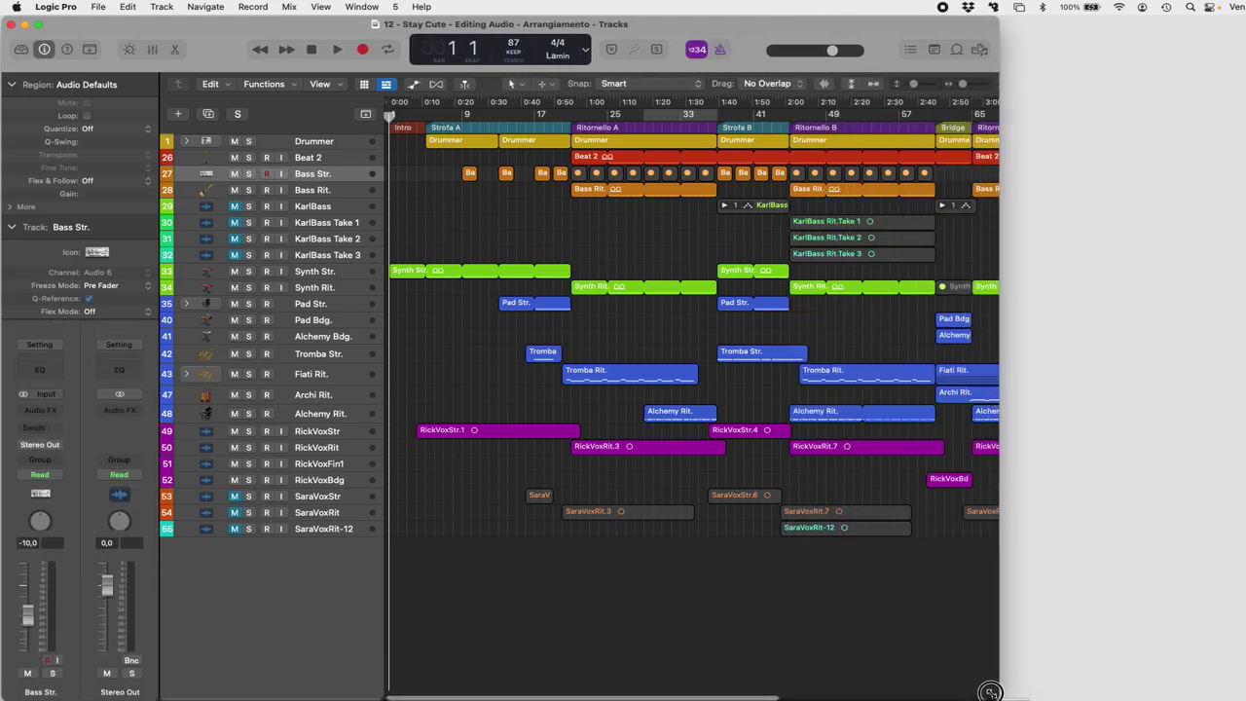
key(x)
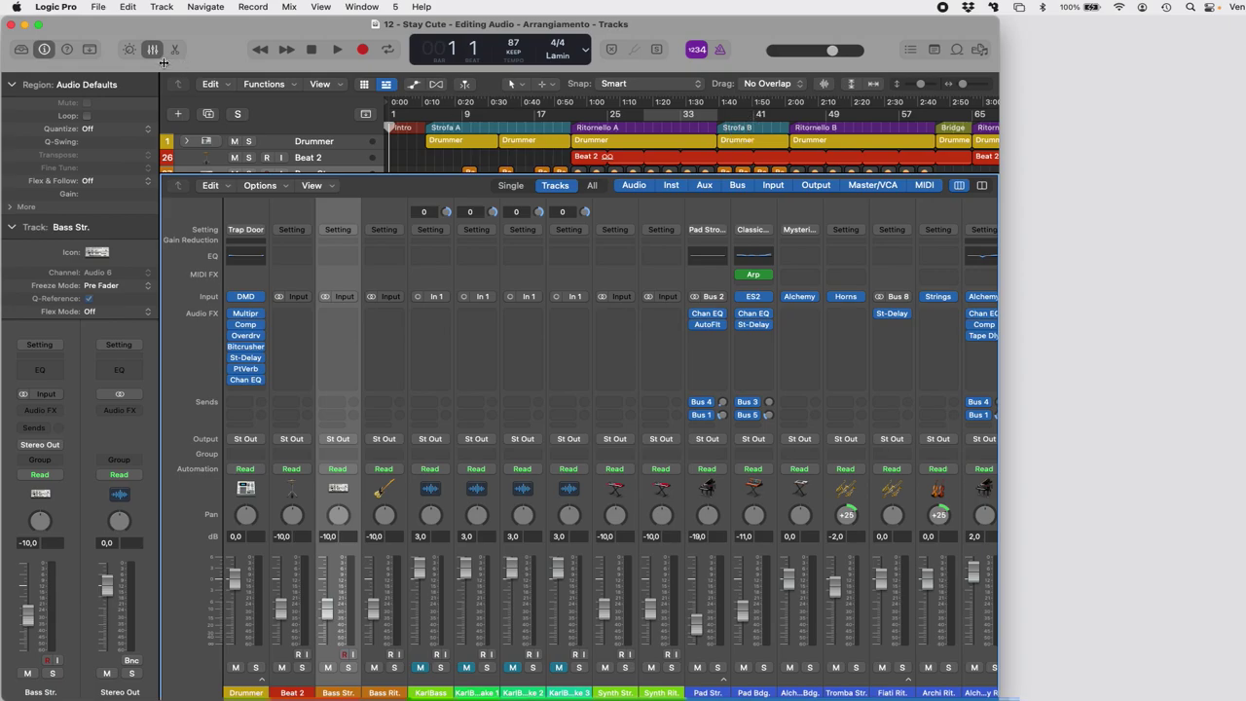
click(43, 51)
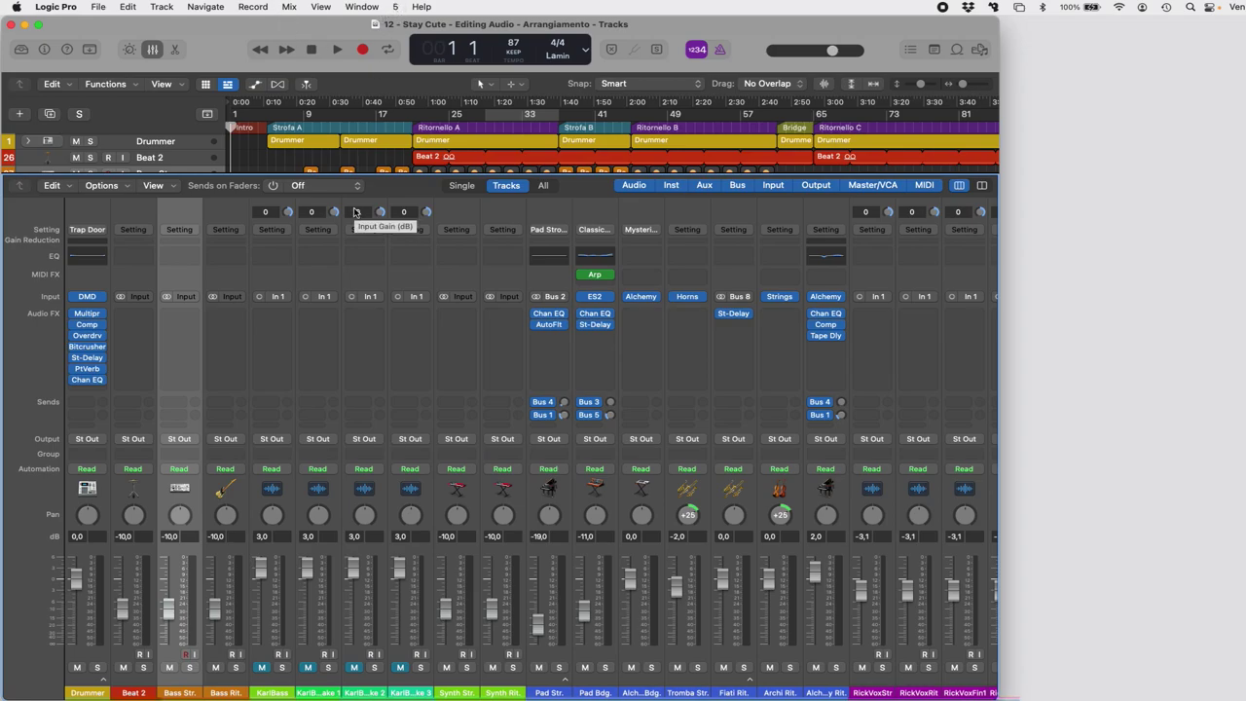
Switch to screenset 8 and open the first Tromba Rit. region on the Fiati Rit. track in the Piano Roll.
key(8)
click(604, 376)
double_click(605, 375)
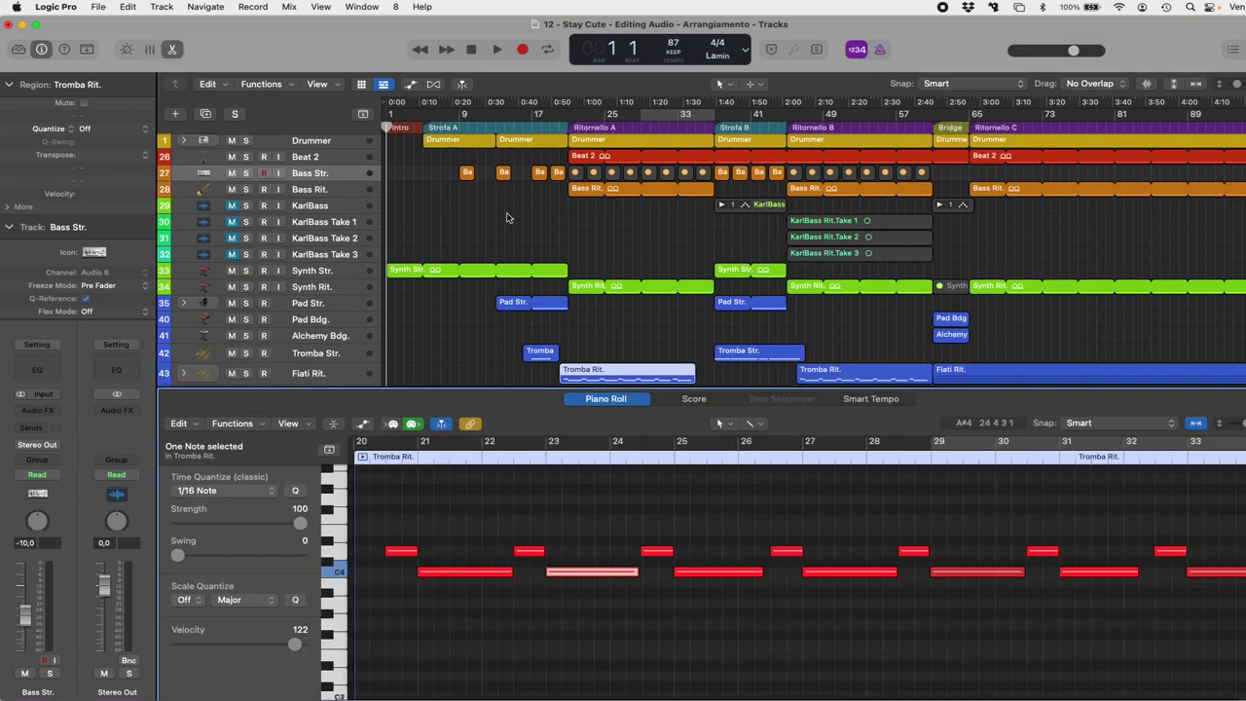
Create screenset 3 with a separate Event List window, enlarged to cover the Tracks window.
key(3)
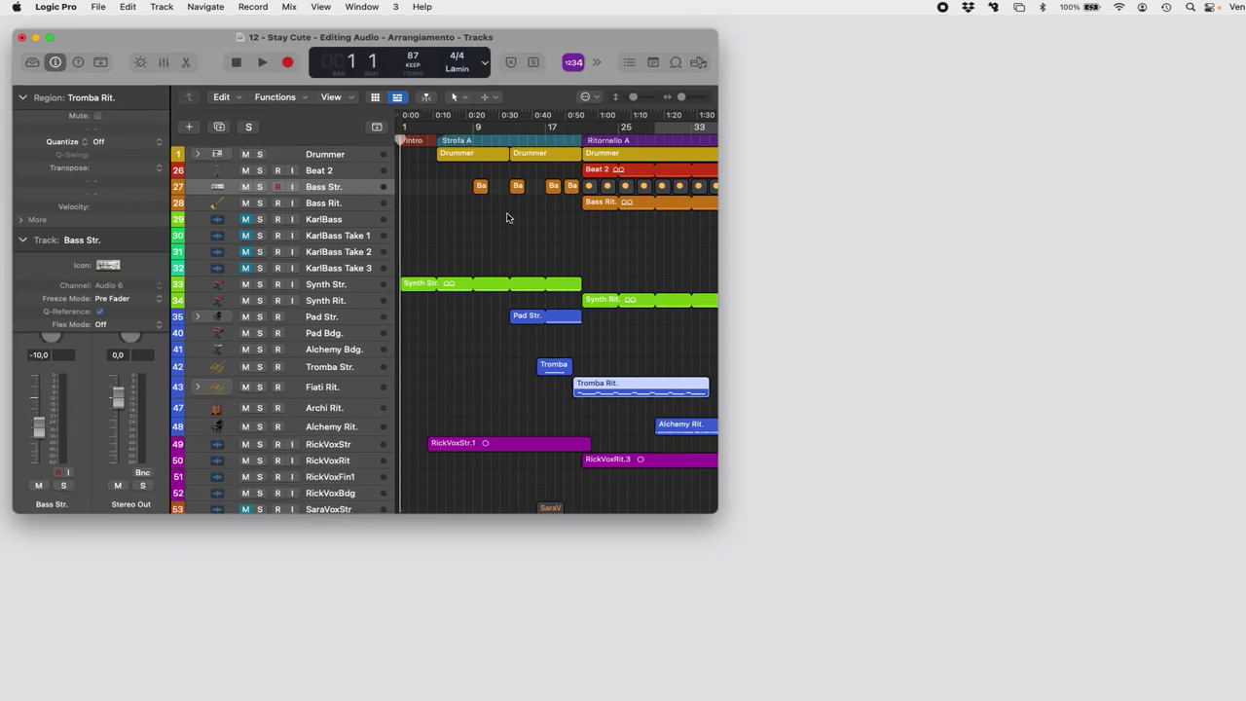
click(363, 8)
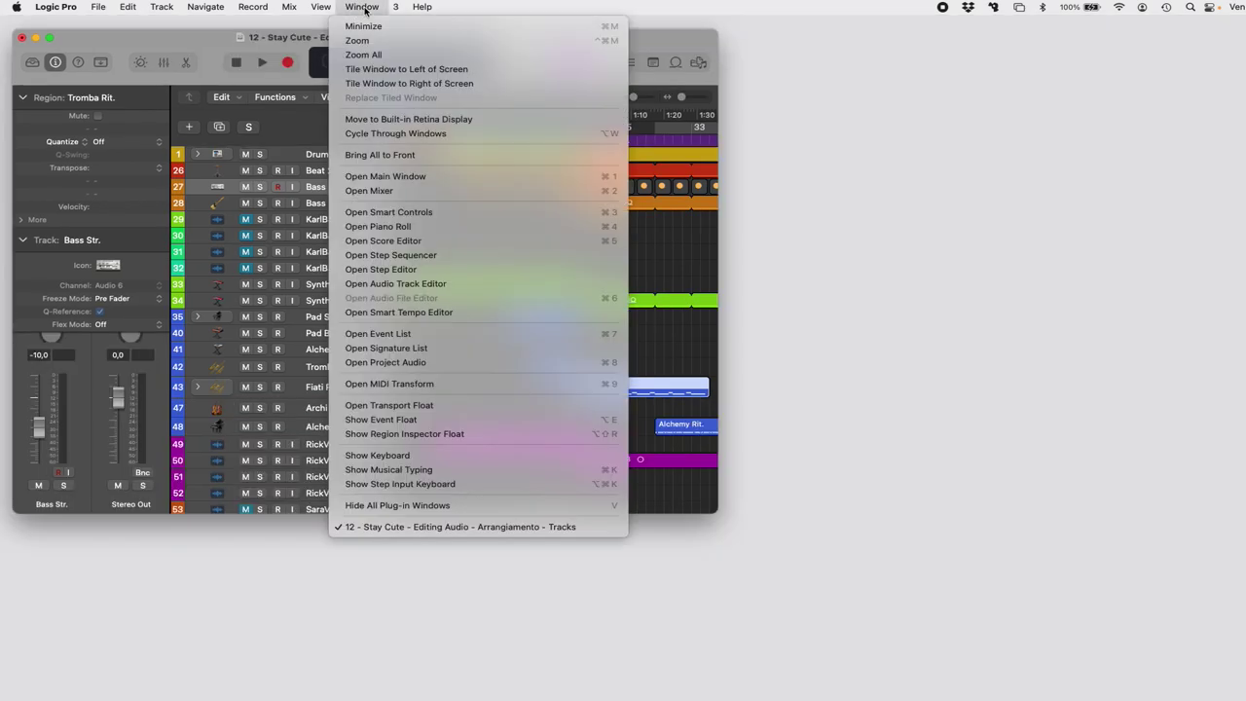
click(436, 333)
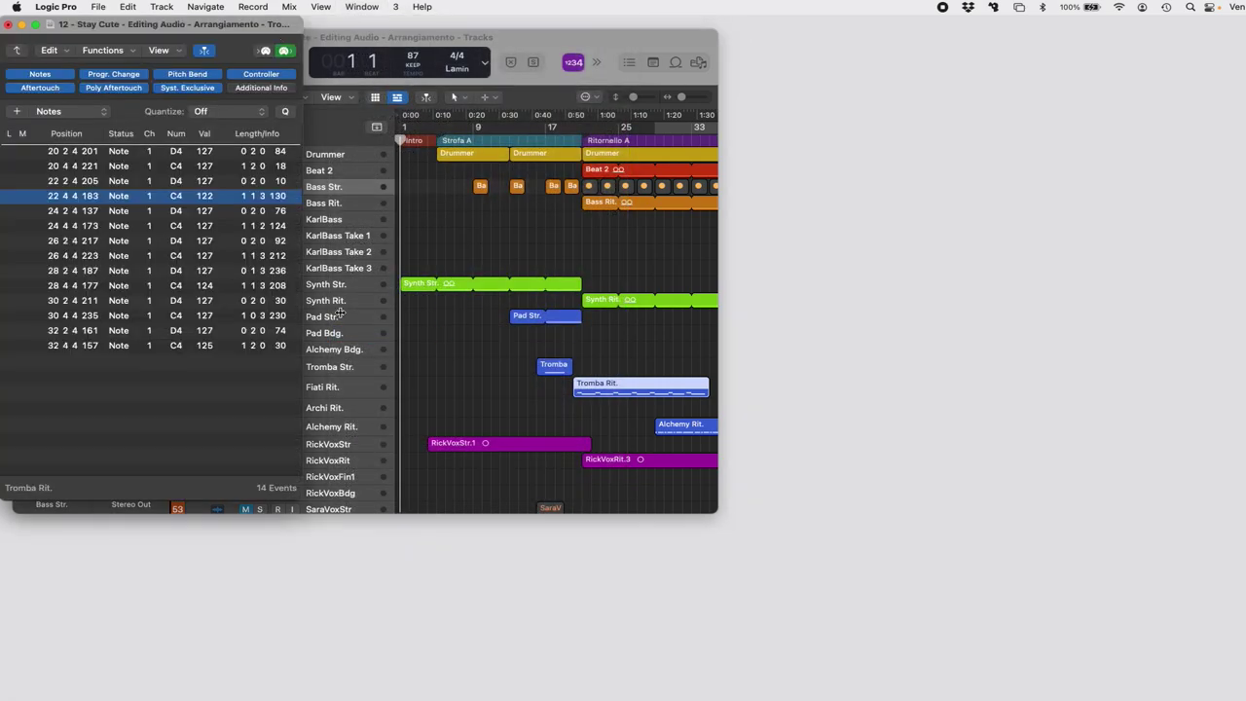
drag(301, 509, 779, 696)
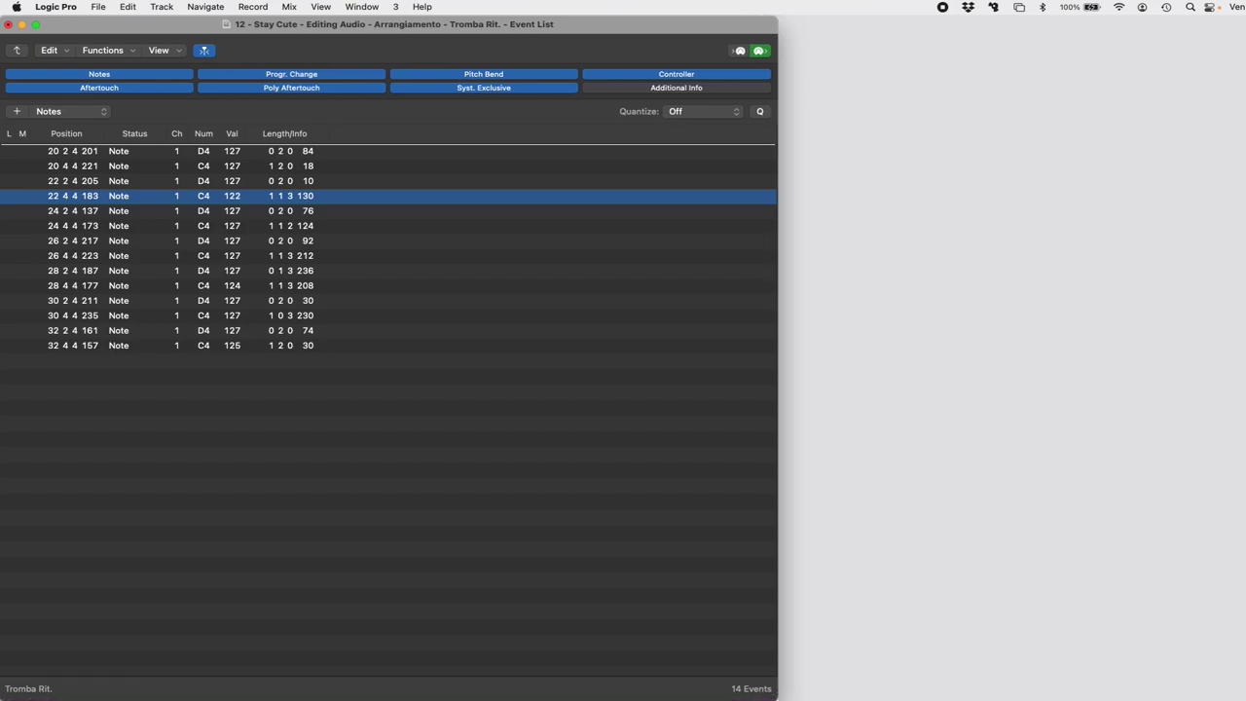
Recall screensets 1, 5 and 7 one after another to compare their window layouts.
key(1)
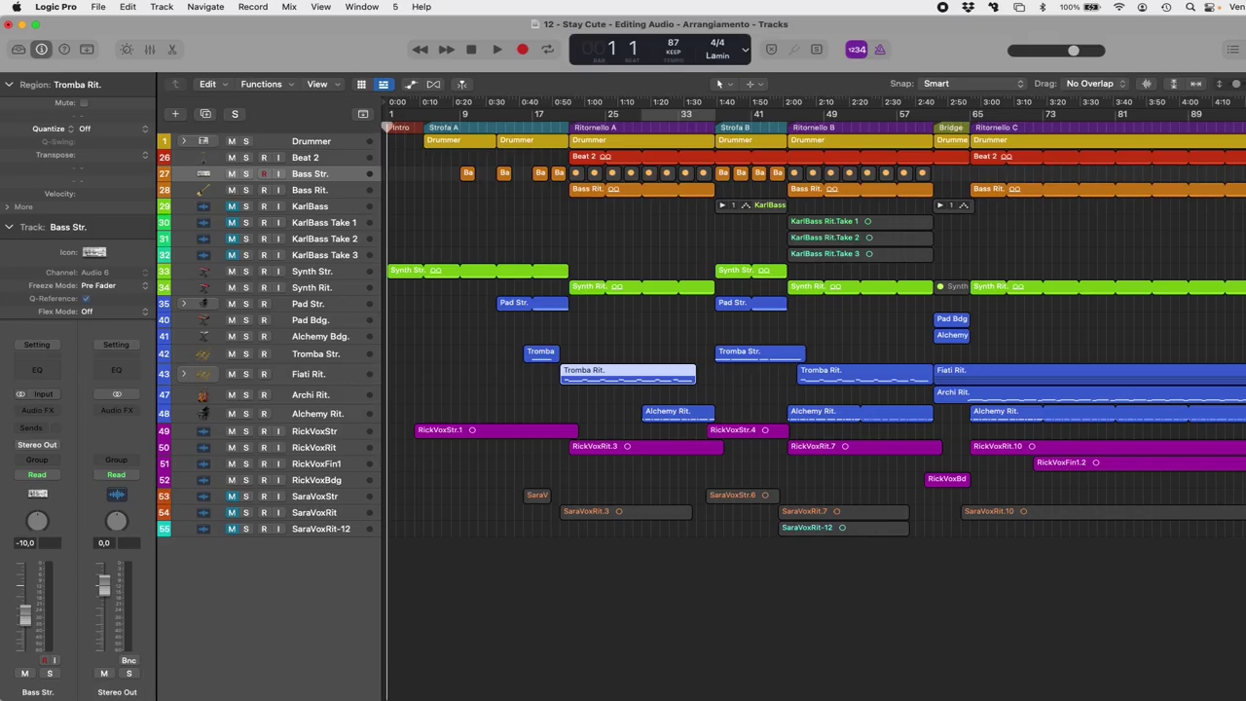
key(5)
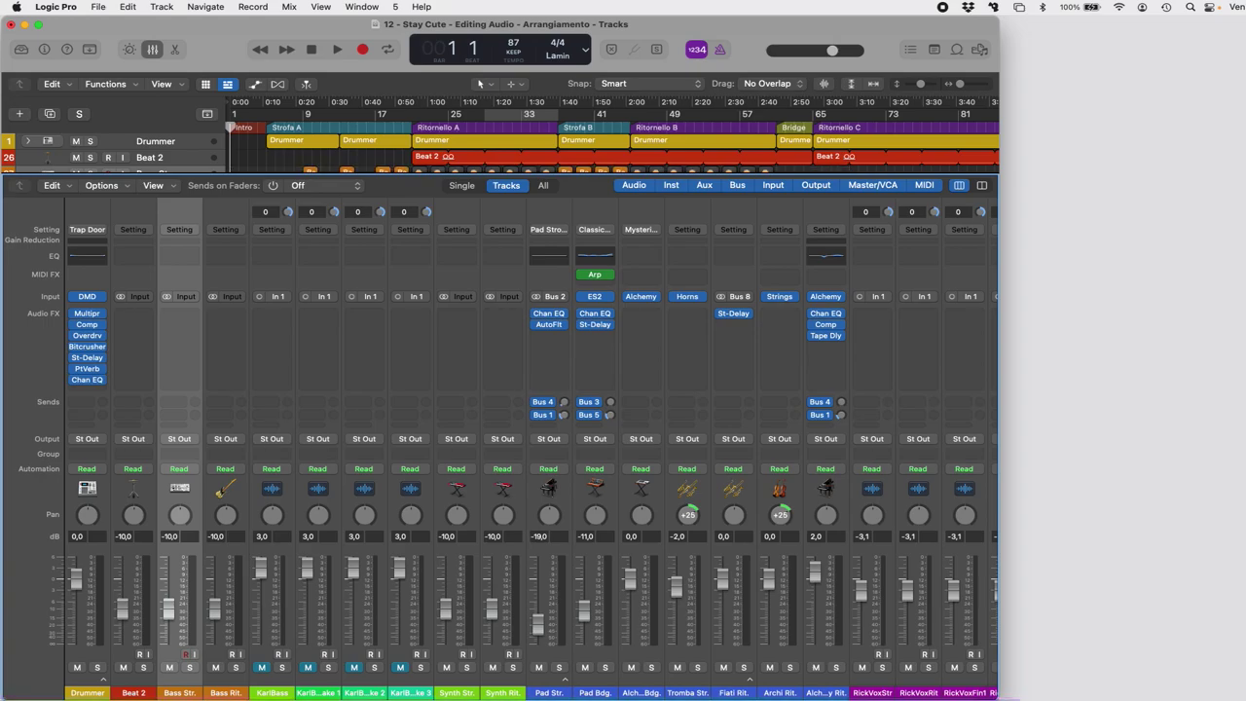
key(7)
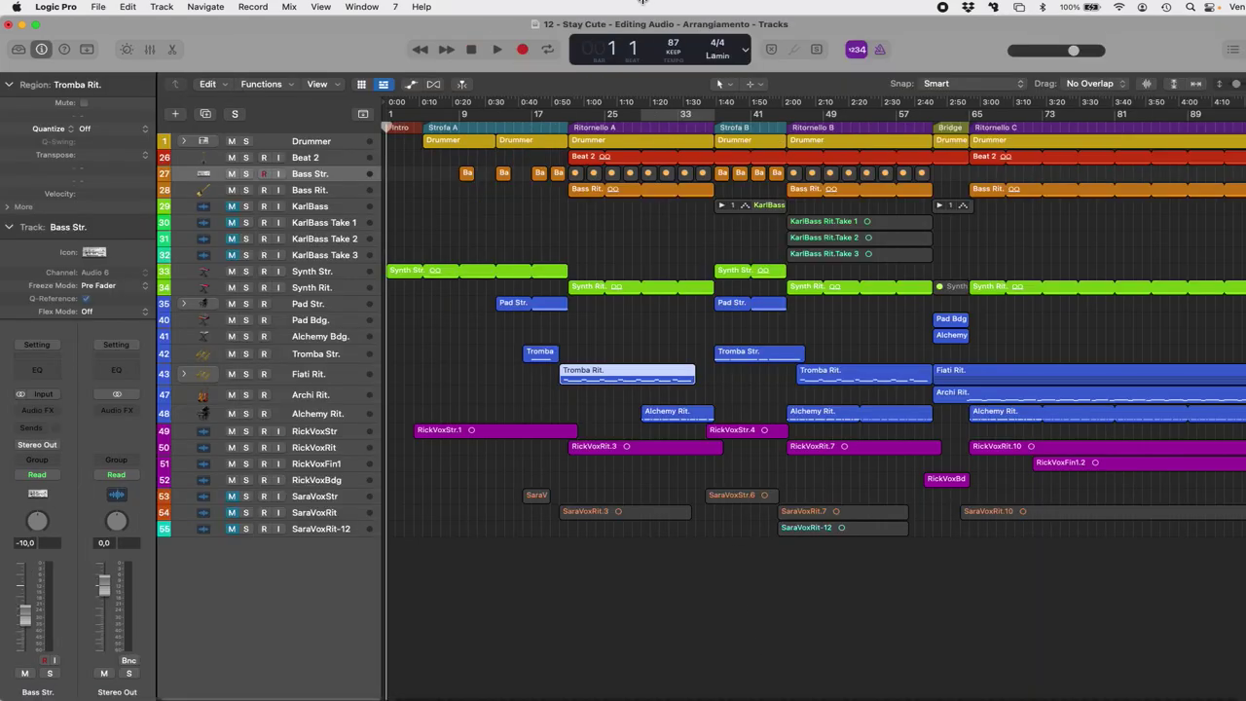
Create screenset 11 and try to close its only Tracks window, cancelling the save request.
double_click(372, 63)
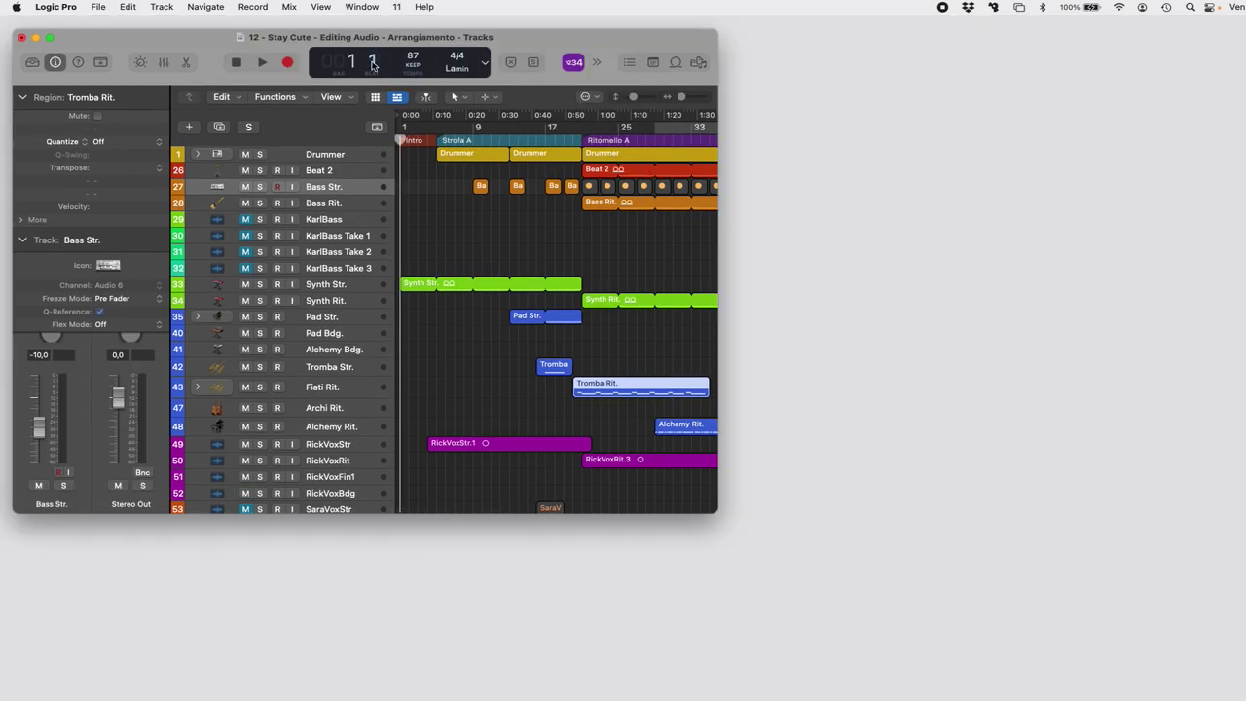
click(20, 38)
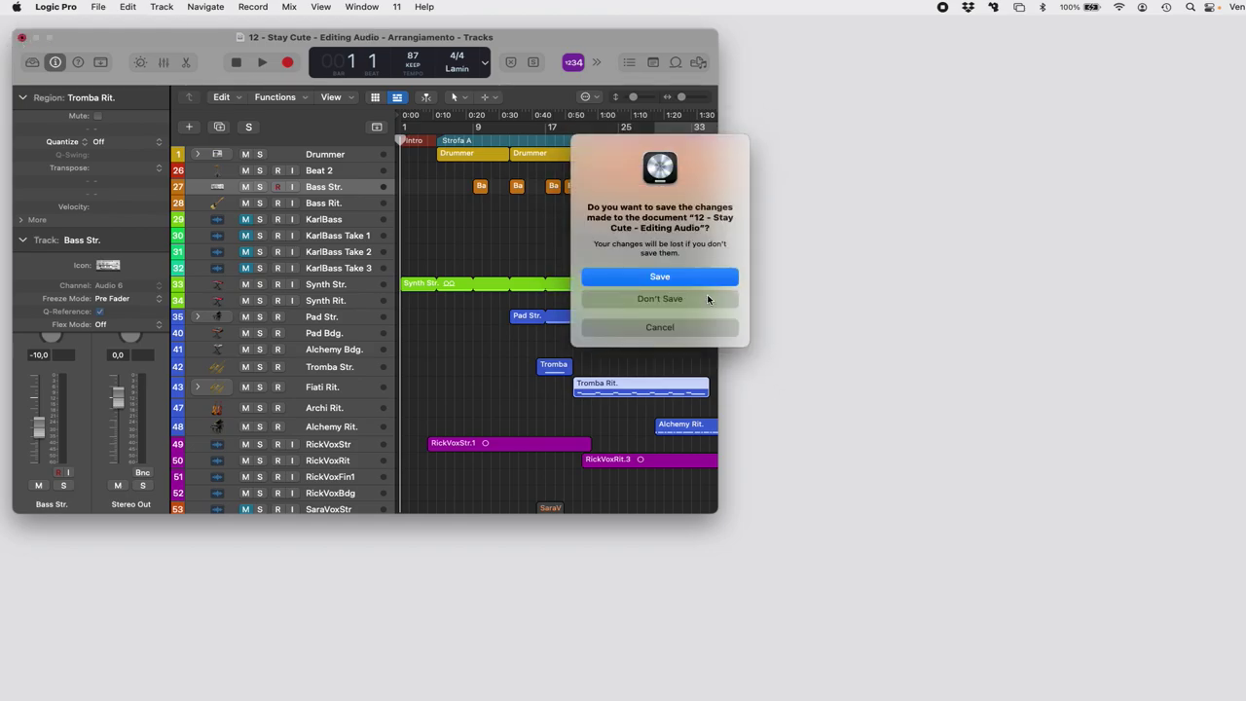
click(699, 333)
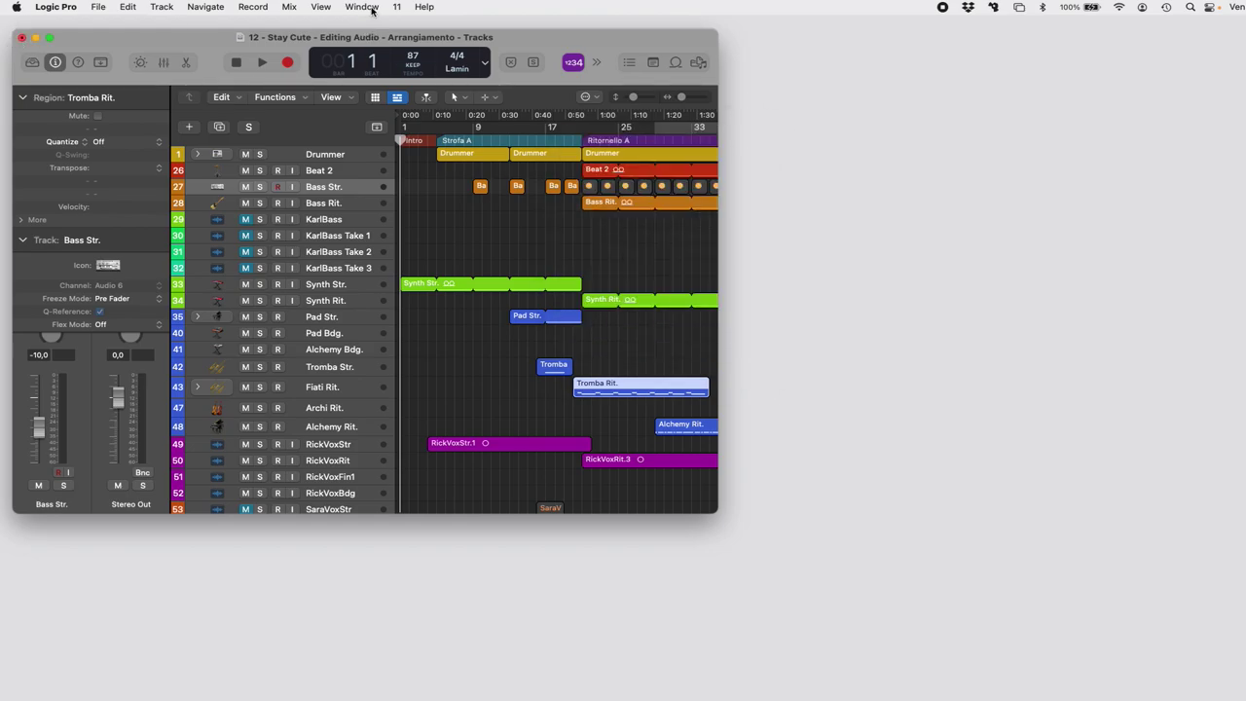
Replace the Tracks window in screenset 11 with a separate Mixer window enlarged to the full screen height.
click(361, 7)
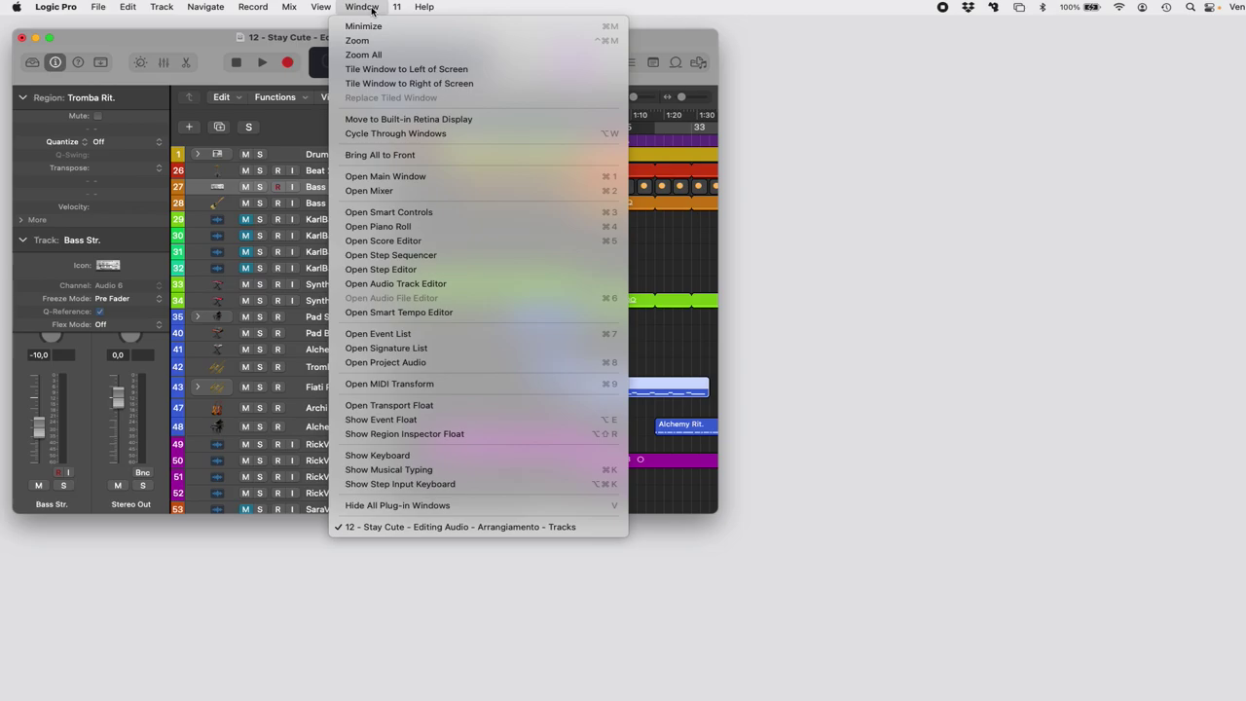
click(428, 191)
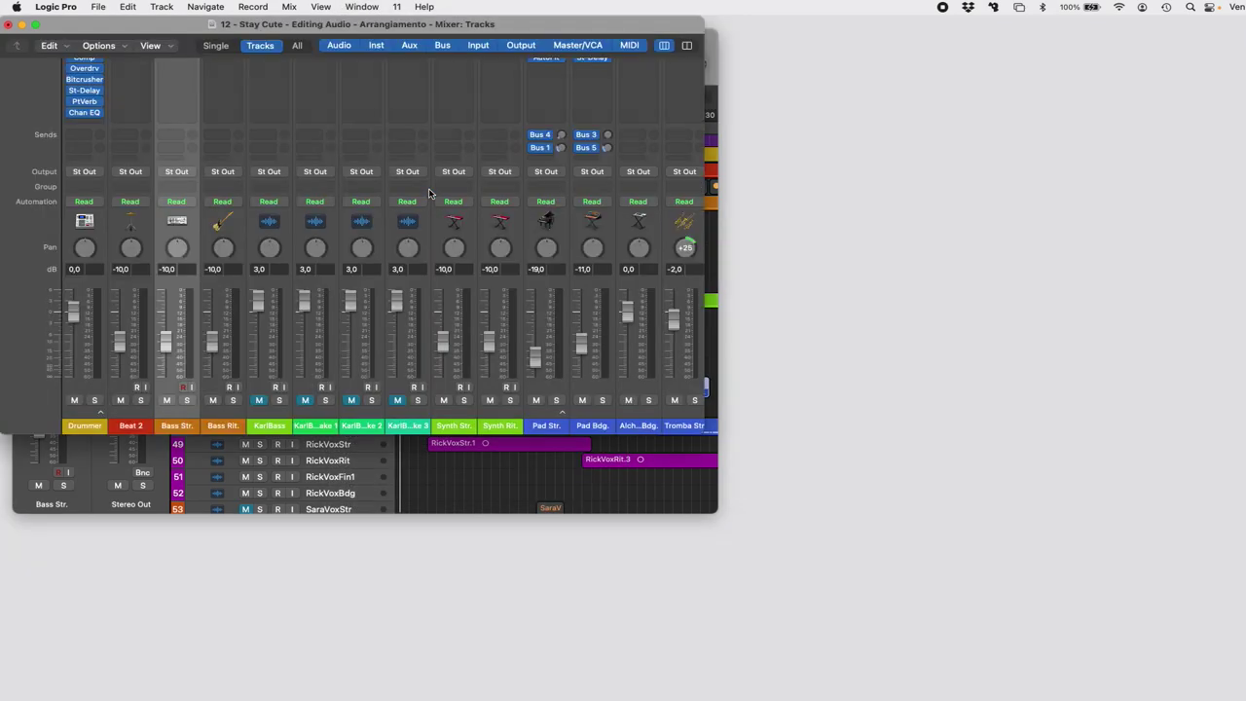
click(503, 495)
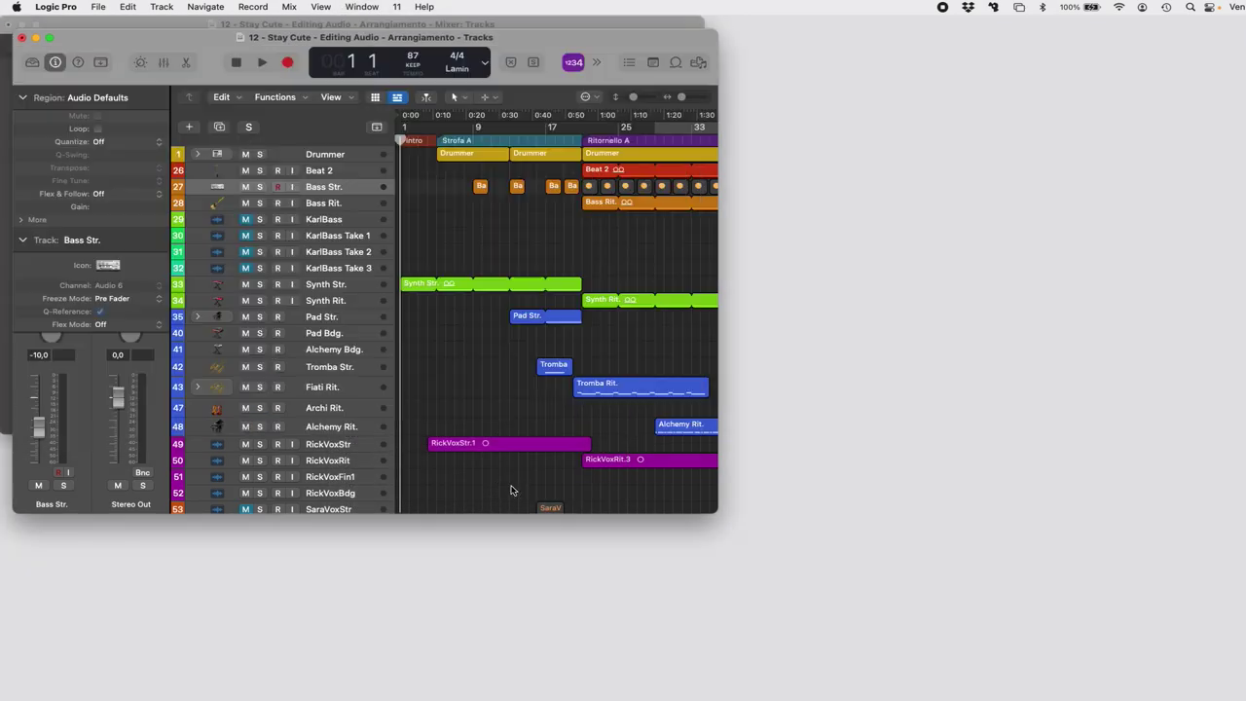
click(19, 39)
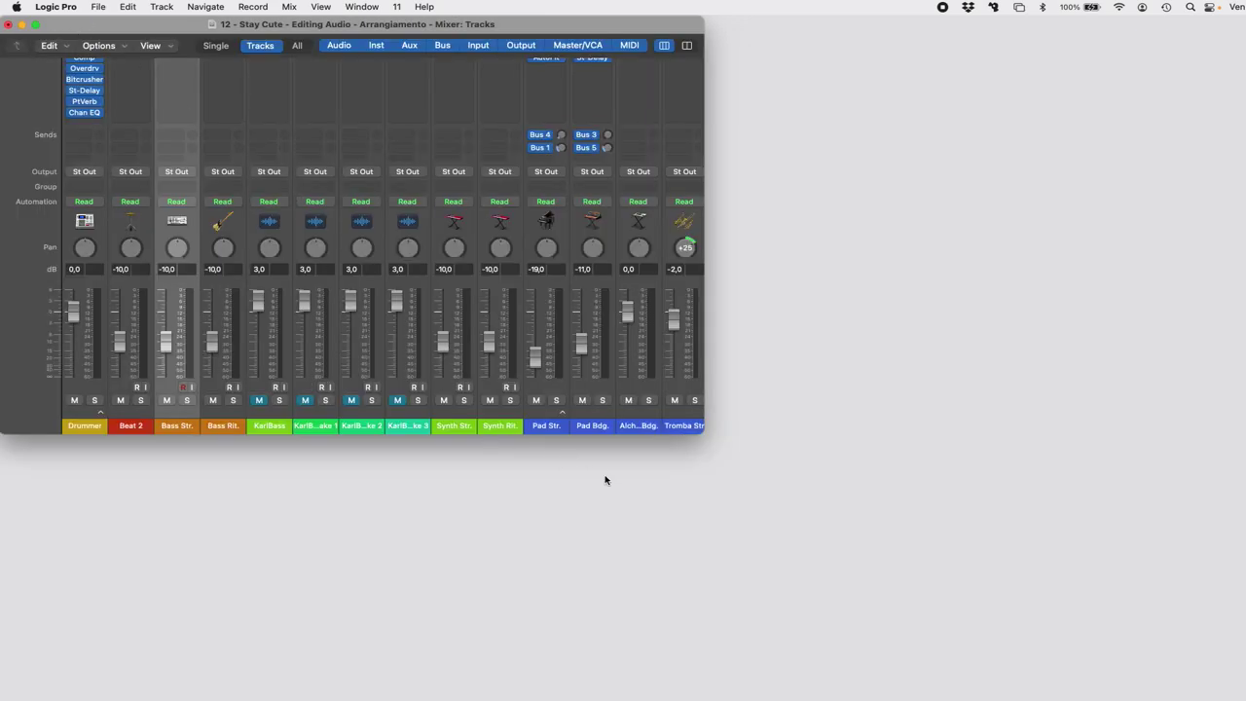
drag(702, 430, 1034, 698)
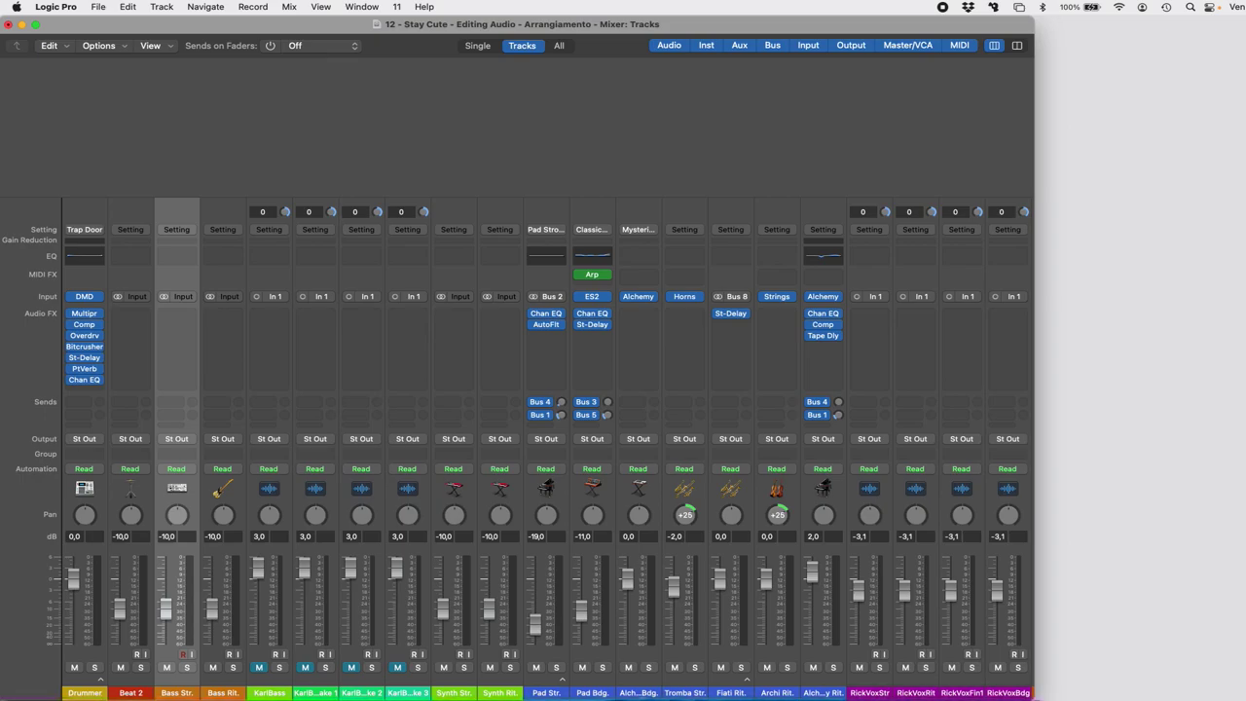
Try to close the remaining Mixer window, cancelling the save request.
click(9, 24)
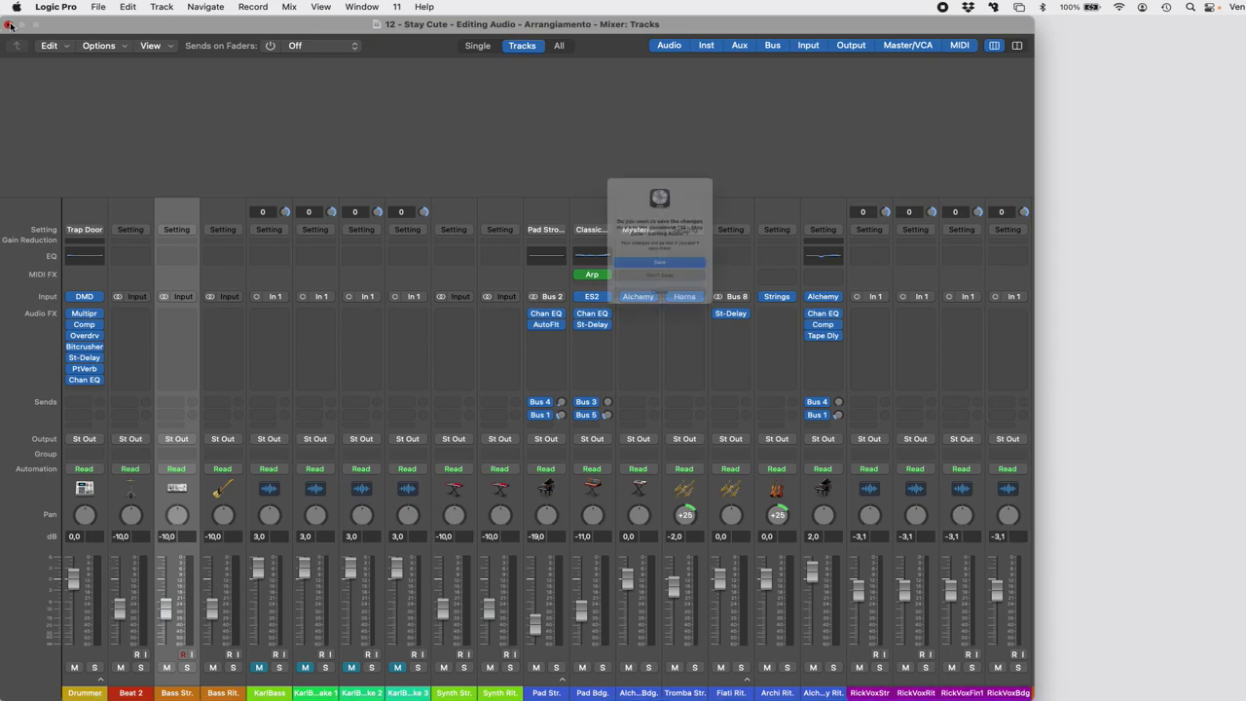
click(694, 331)
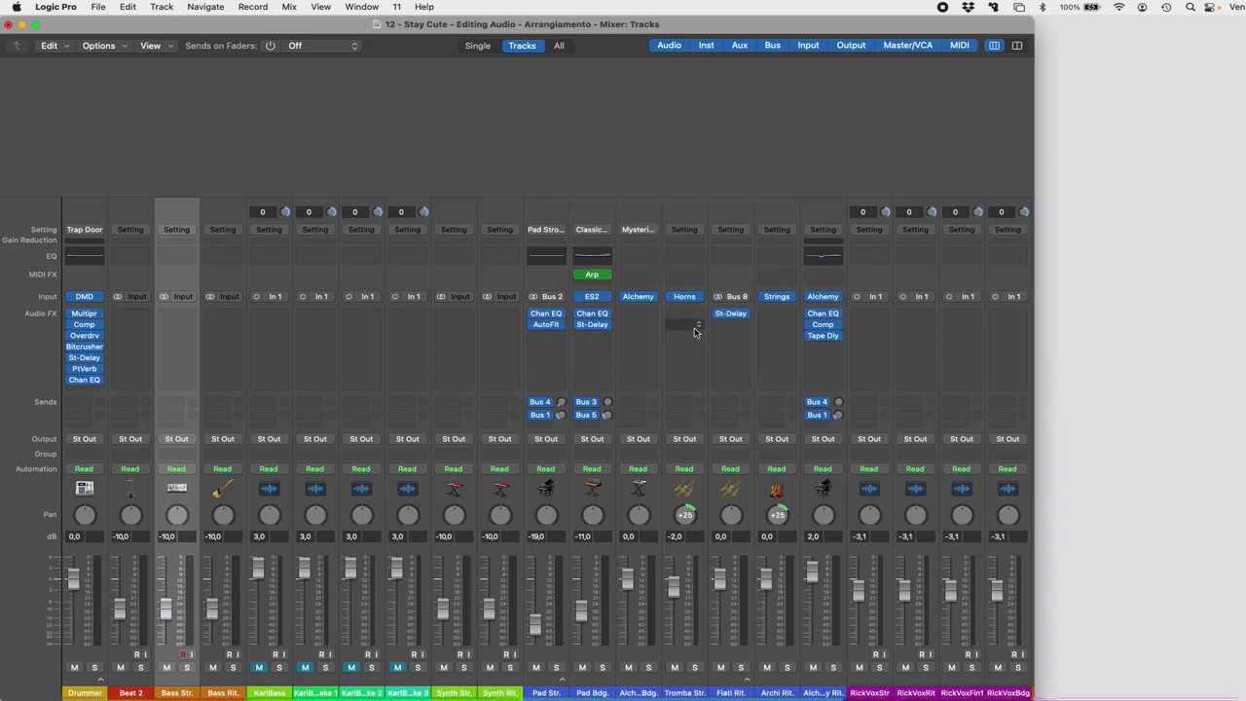
Return to screenset 1 and review the list of stored screensets.
click(23, 25)
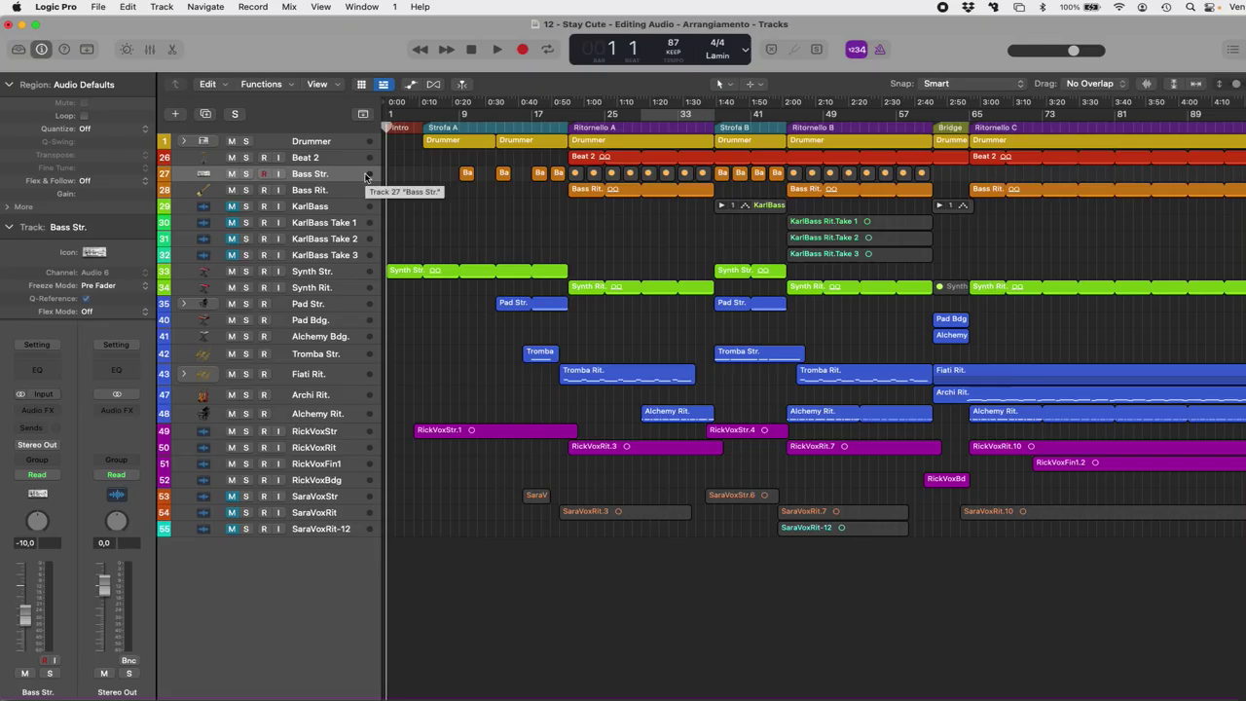
click(395, 7)
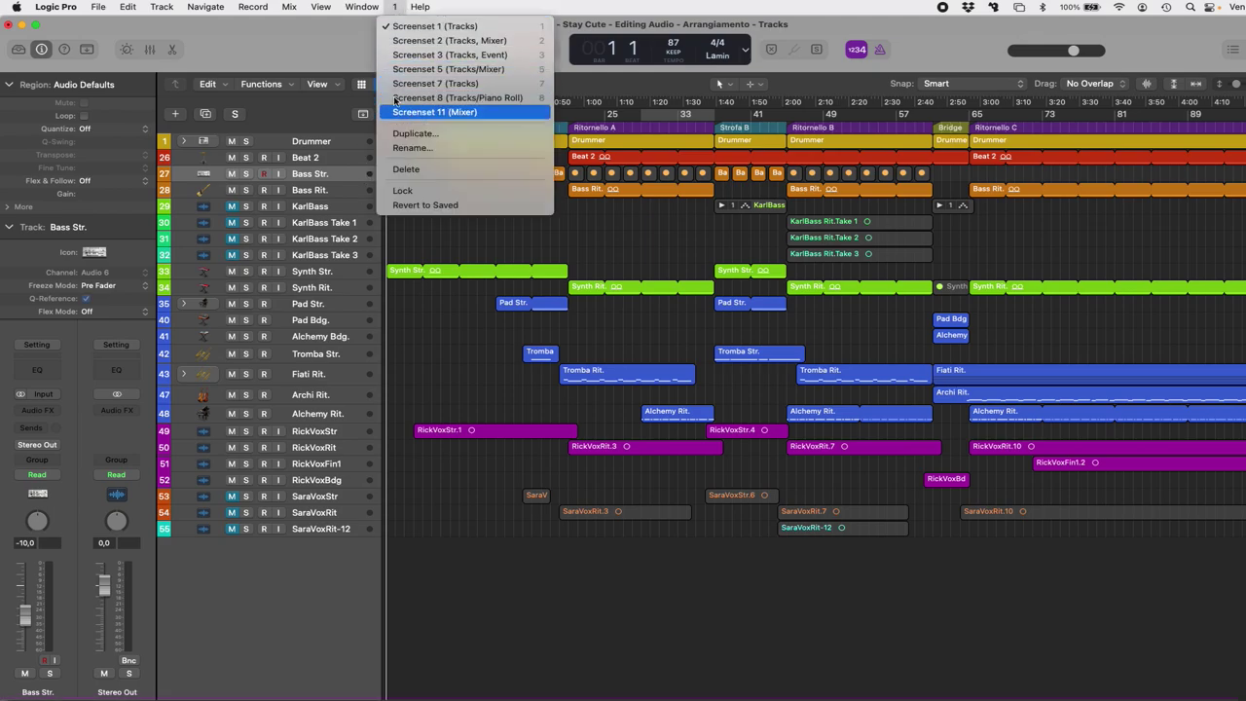
click(311, 23)
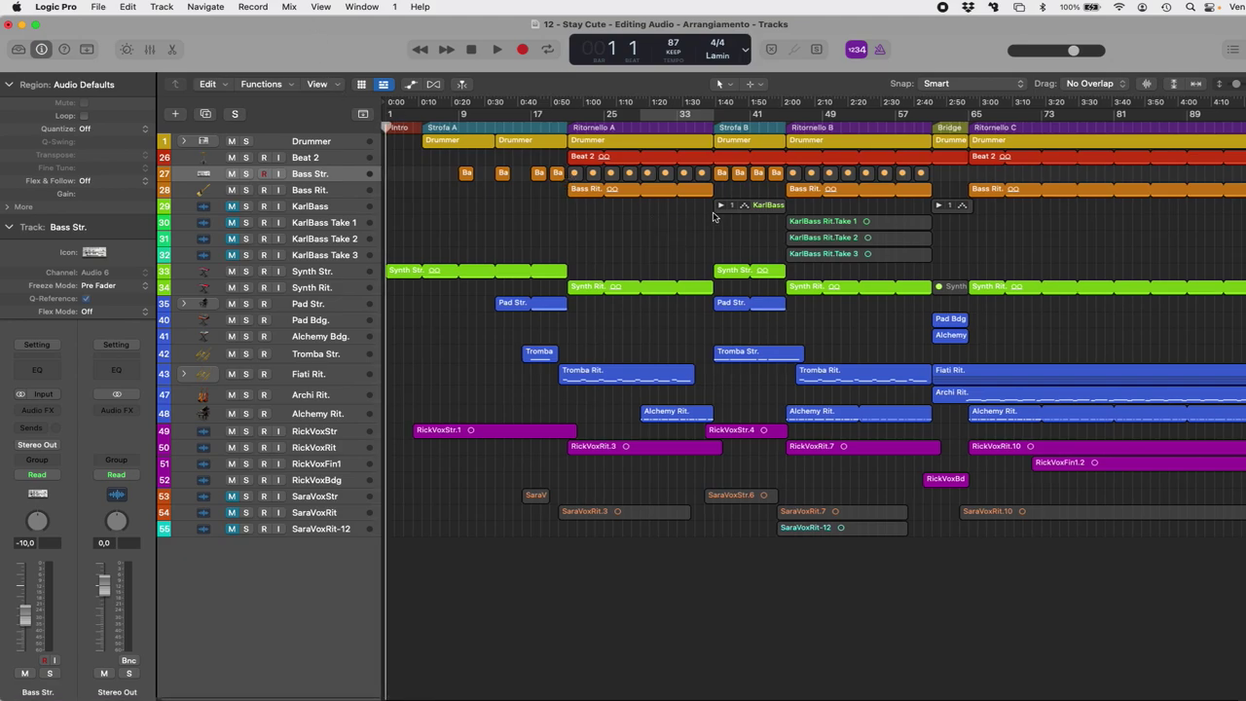
Zoom the Tracks area in and out, finishing with a close view of the Beat 2 and bass regions in Ritornello A.
drag(730, 142, 556, 255)
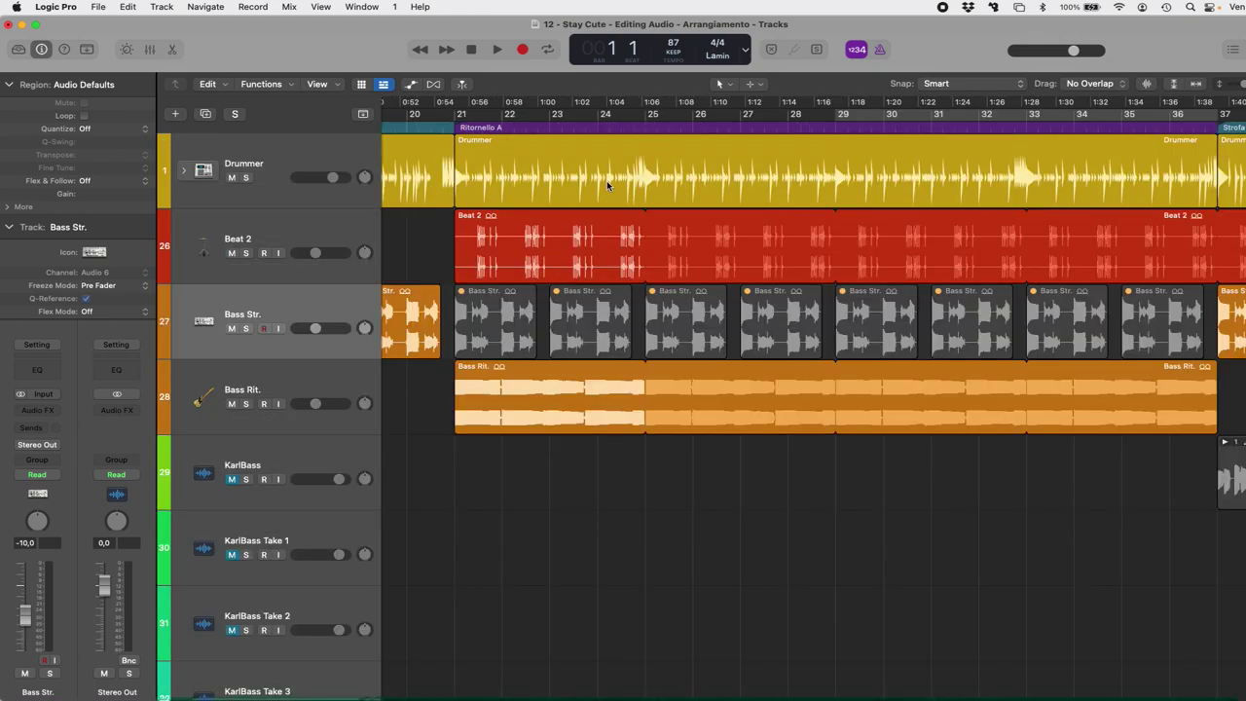
key(x)
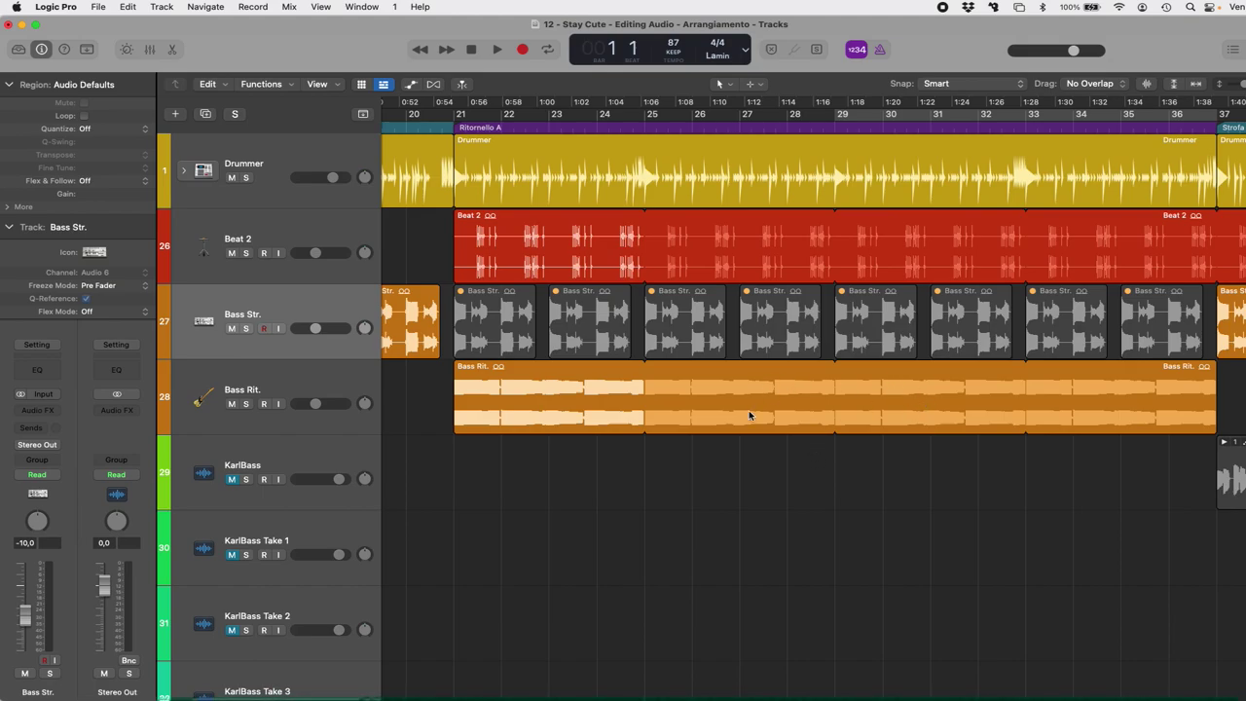
scroll(749, 411, down, 10)
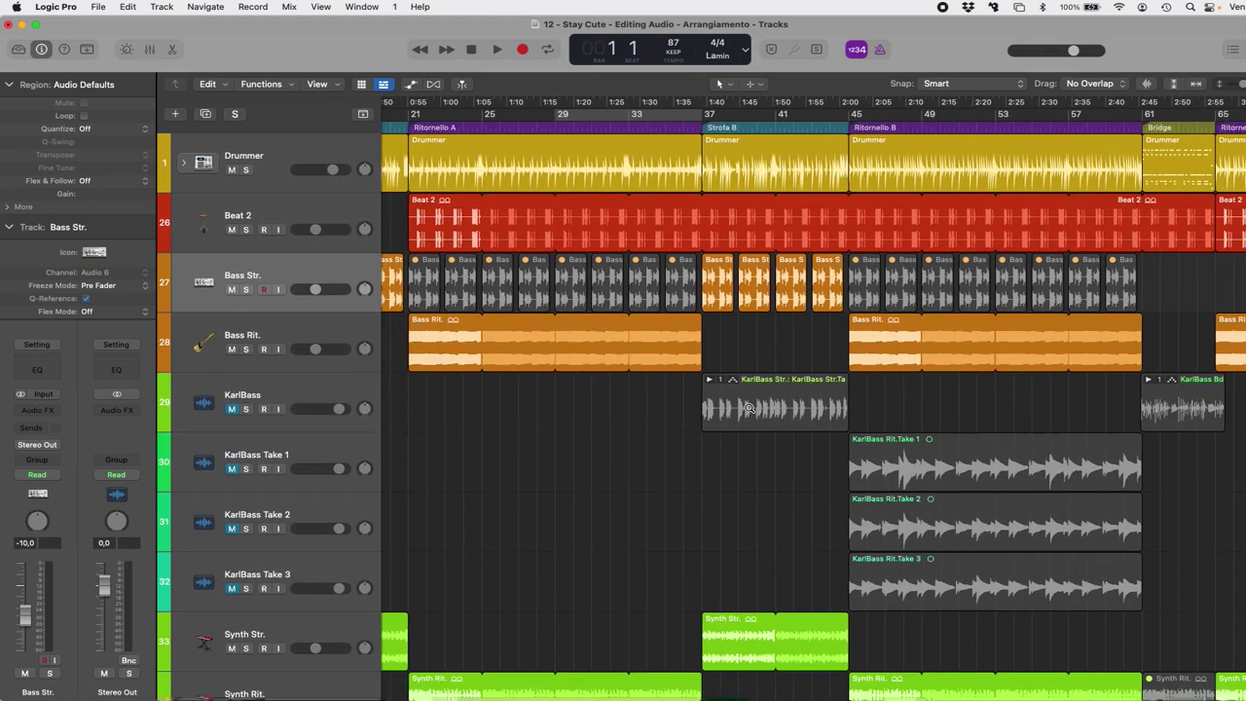
scroll(749, 409, down, 8)
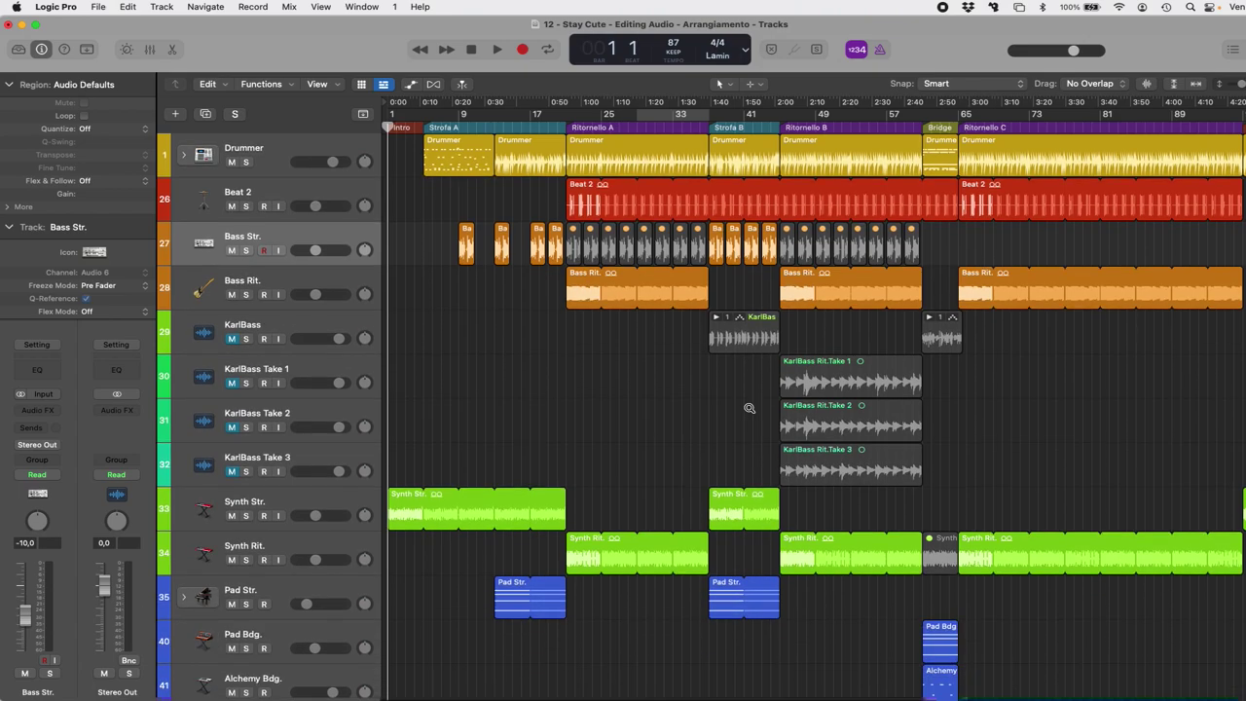
scroll(749, 409, down, 1)
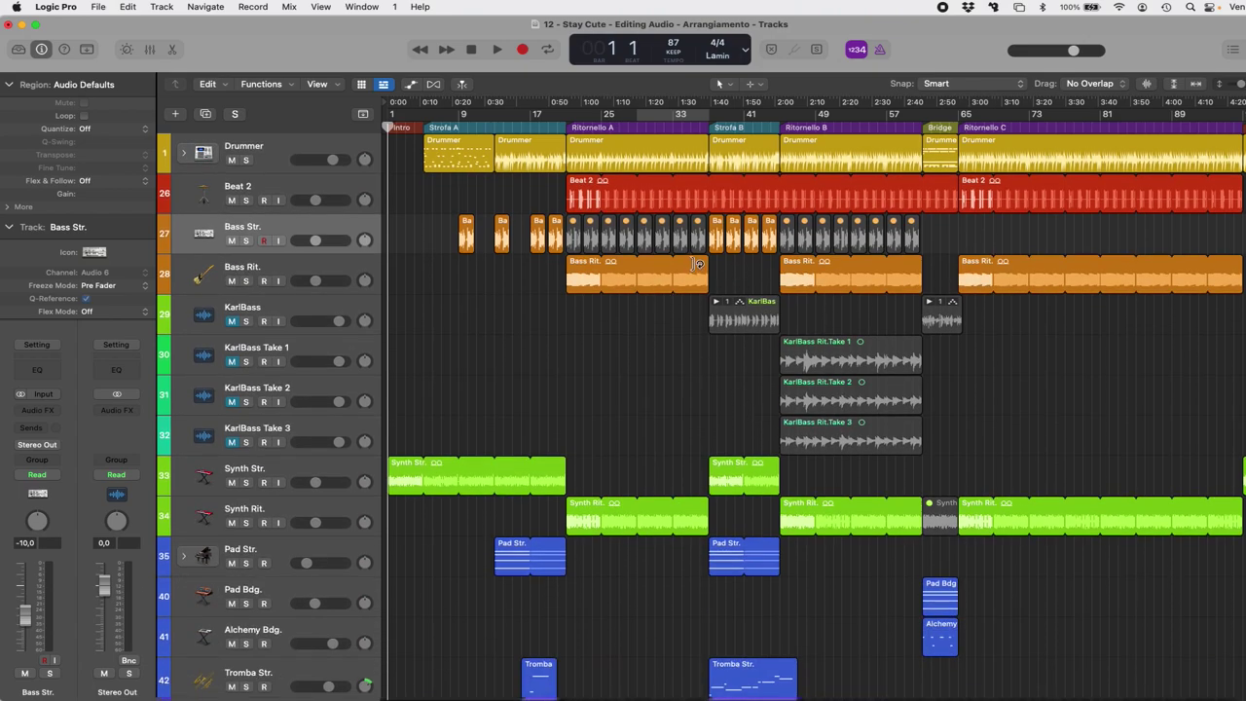
drag(750, 197, 548, 361)
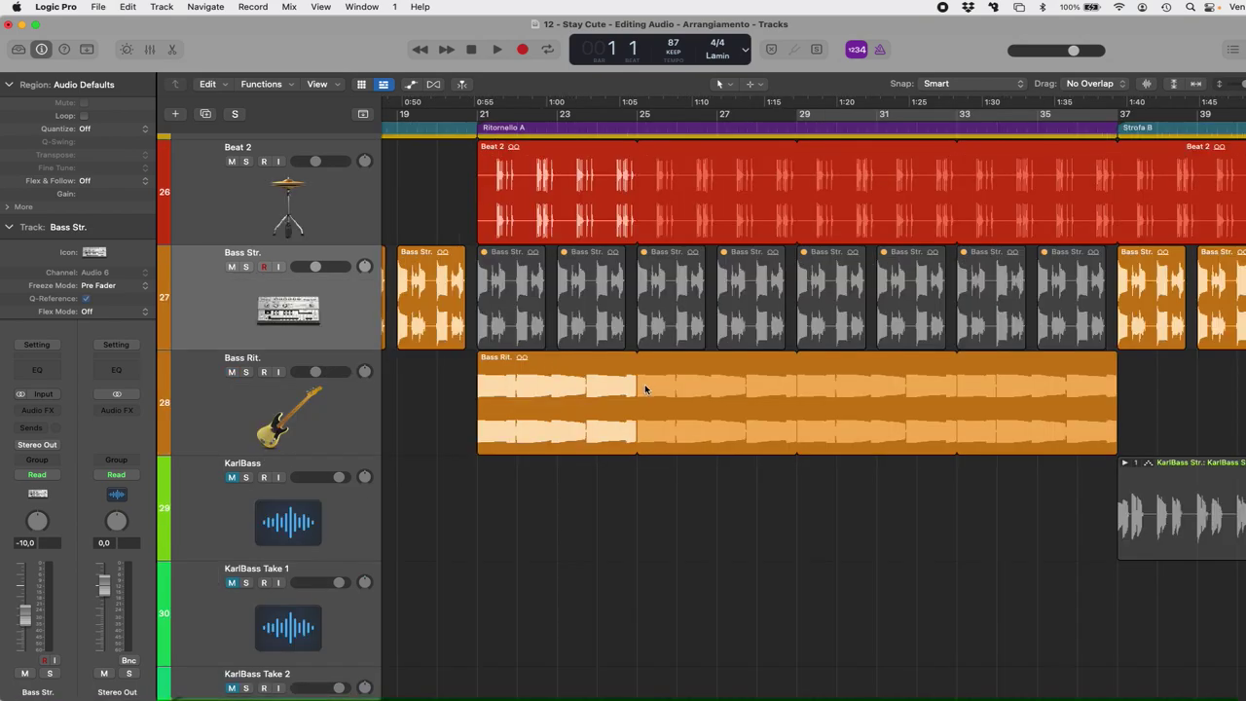
Lock screenset 1 and zoom the arrangement back out from Ritornello A.
click(395, 7)
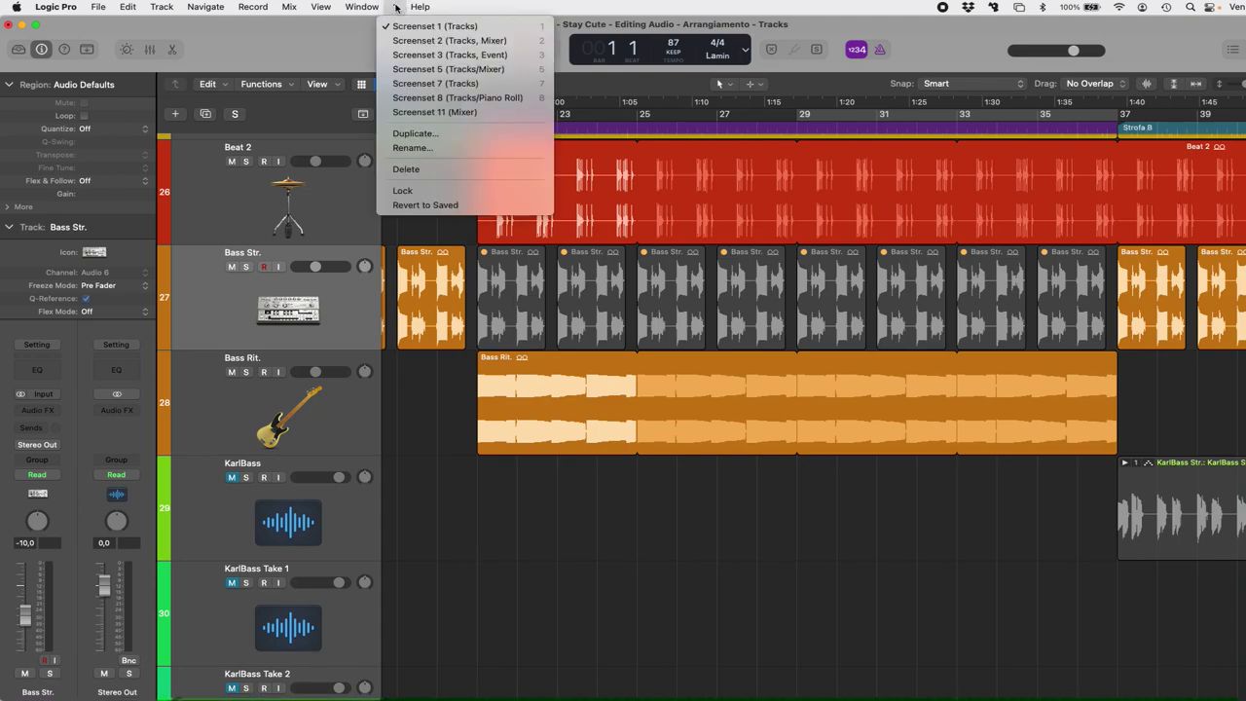
click(411, 189)
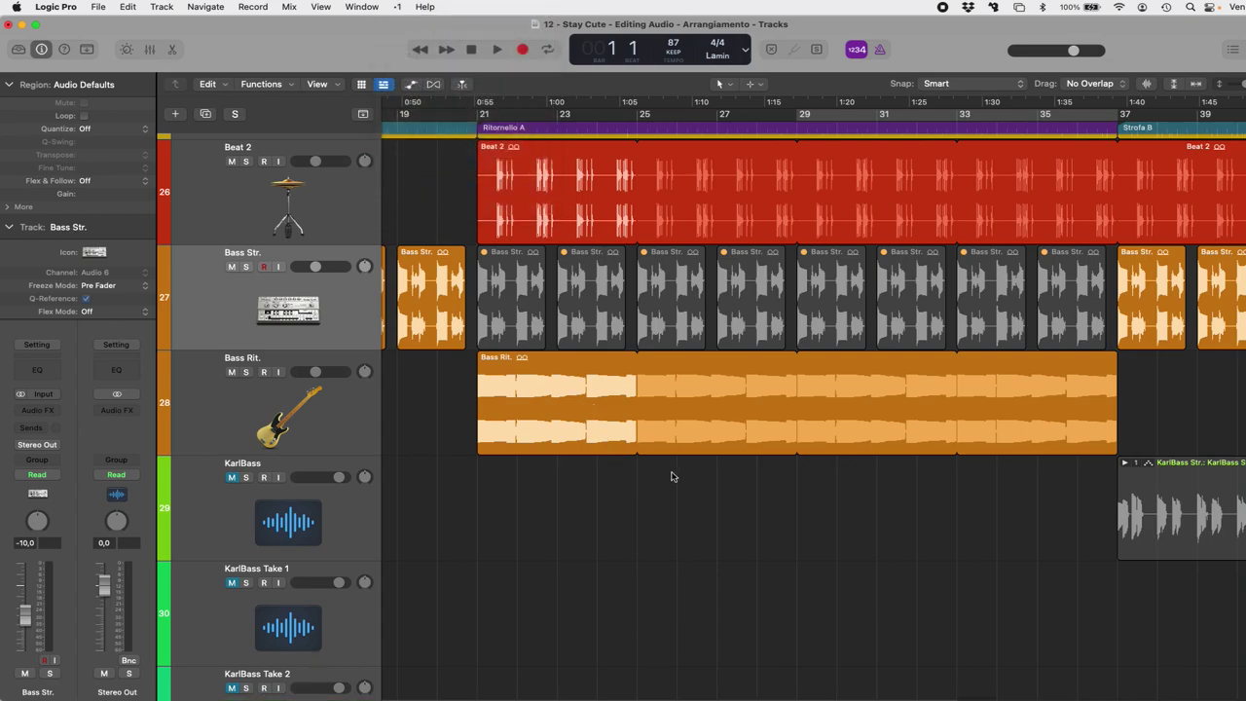
ctrl+alt+click(765, 475)
scroll(765, 475, down, 10)
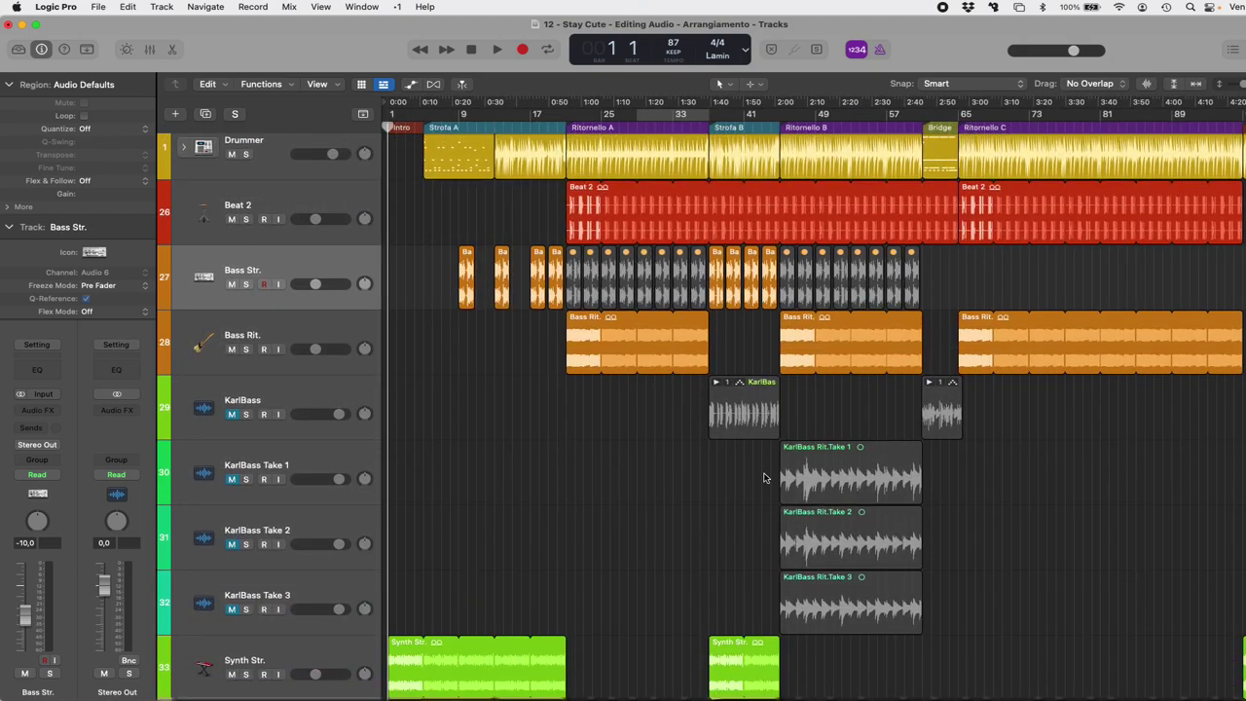
Switch to screenset 5 and back to locked screenset 1, checking its entry in the screenset list and moving along the arrangement.
key(5)
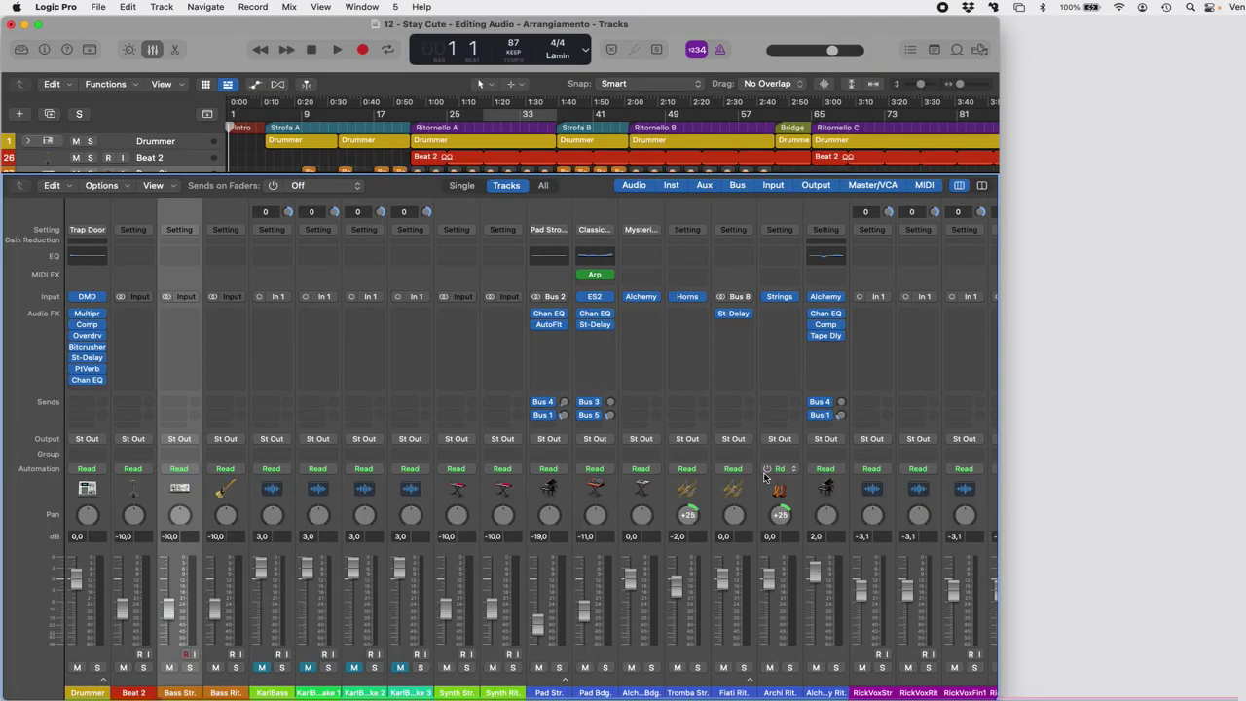
key(1)
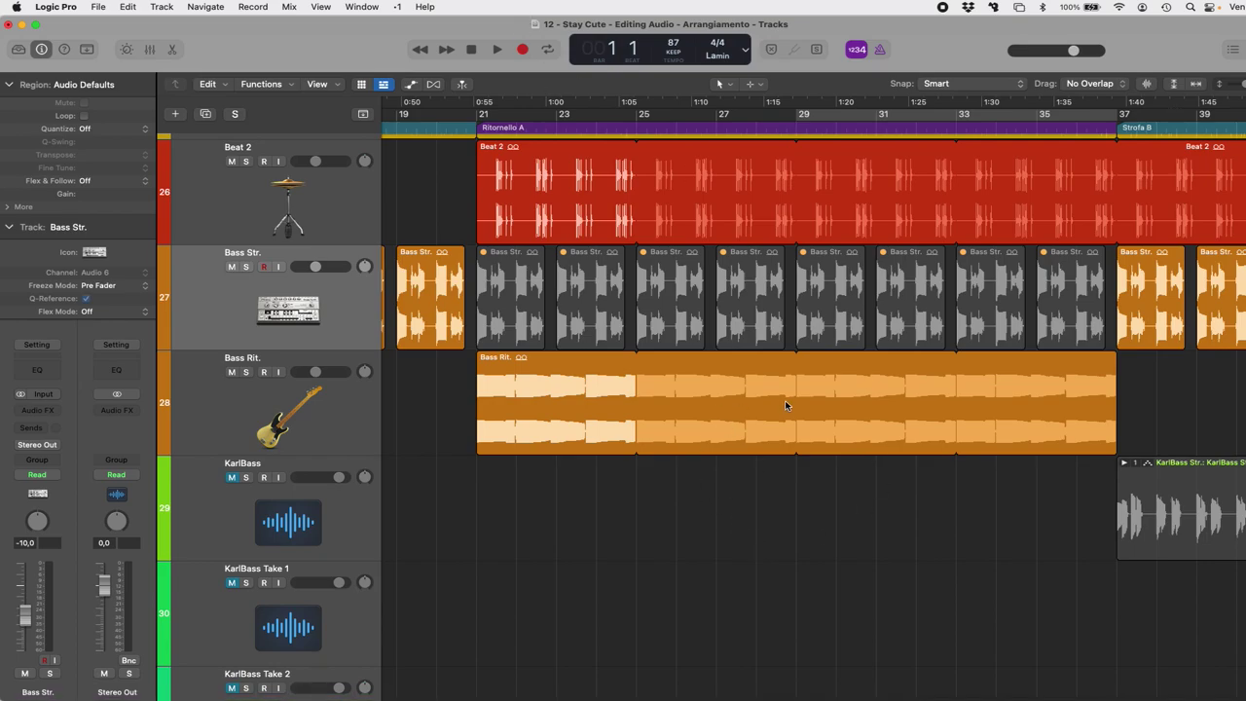
click(397, 7)
mouse_move(427, 10)
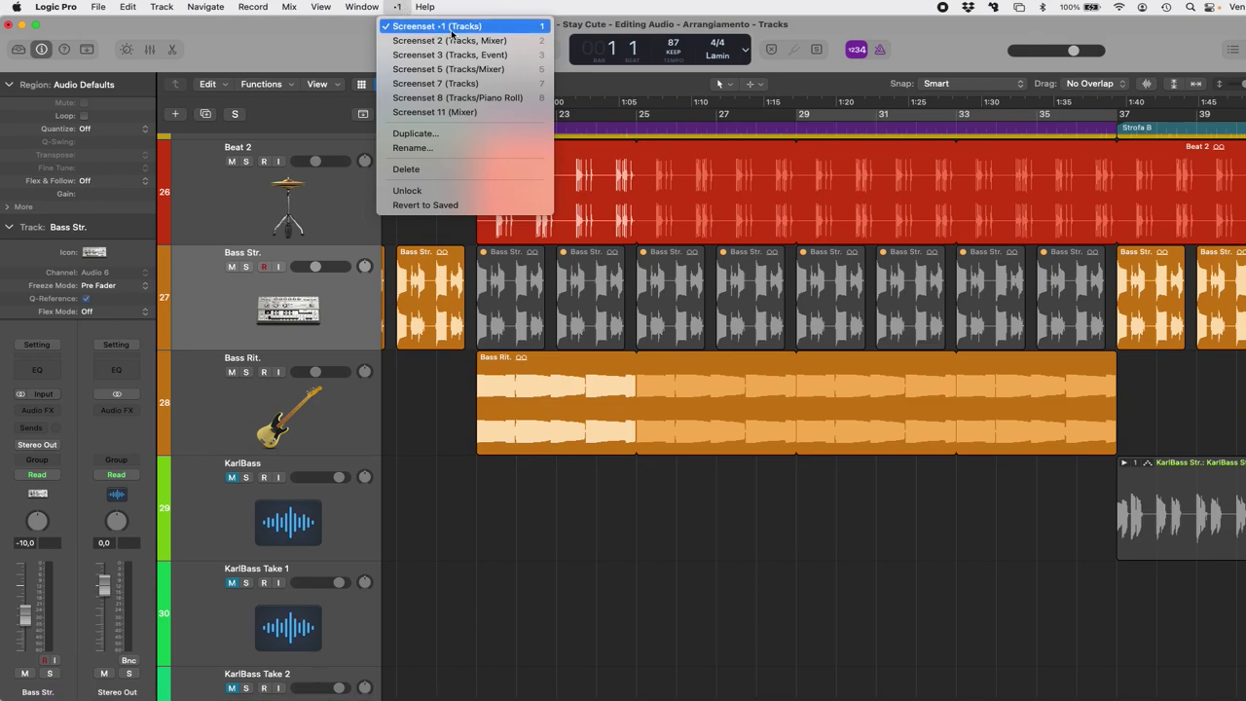
click(540, 562)
scroll(658, 543, right, 10)
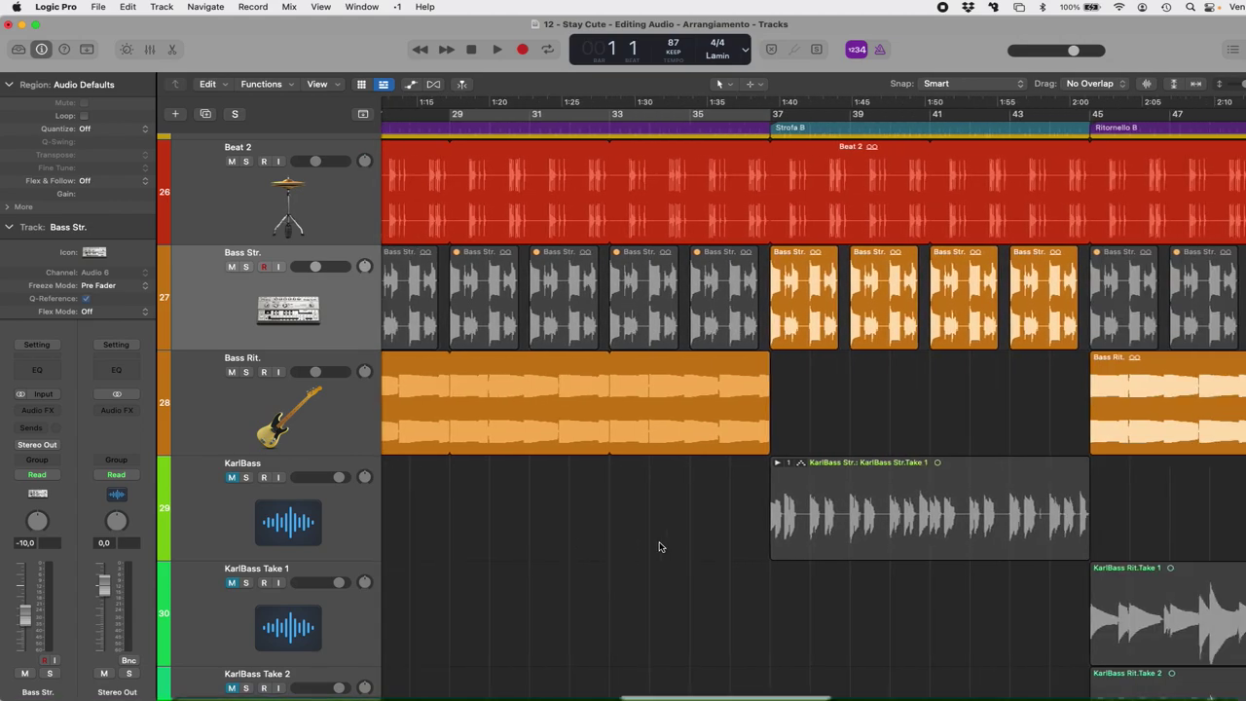
scroll(657, 544, left, 5)
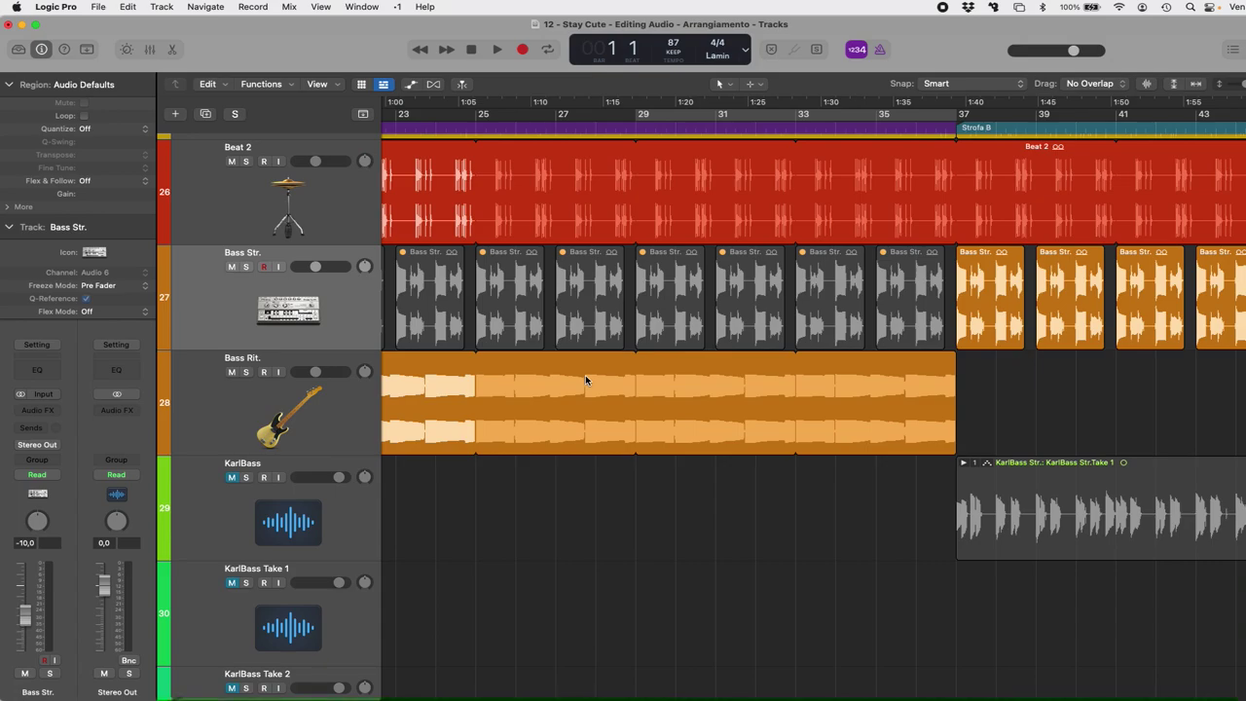
Create screenset 99 with a repositioned and enlarged Tracks window, and return to screenset 1.
key(9)
key(9)
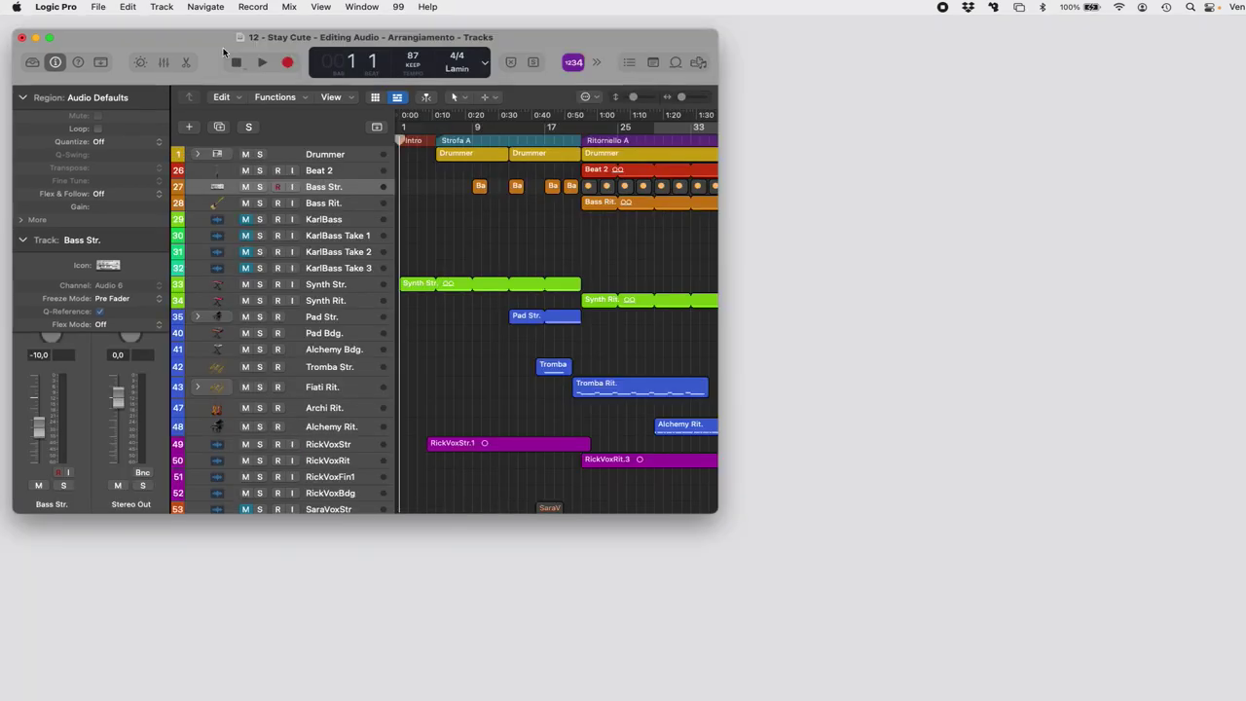
drag(208, 36, 197, 23)
drag(703, 494, 964, 668)
key(1)
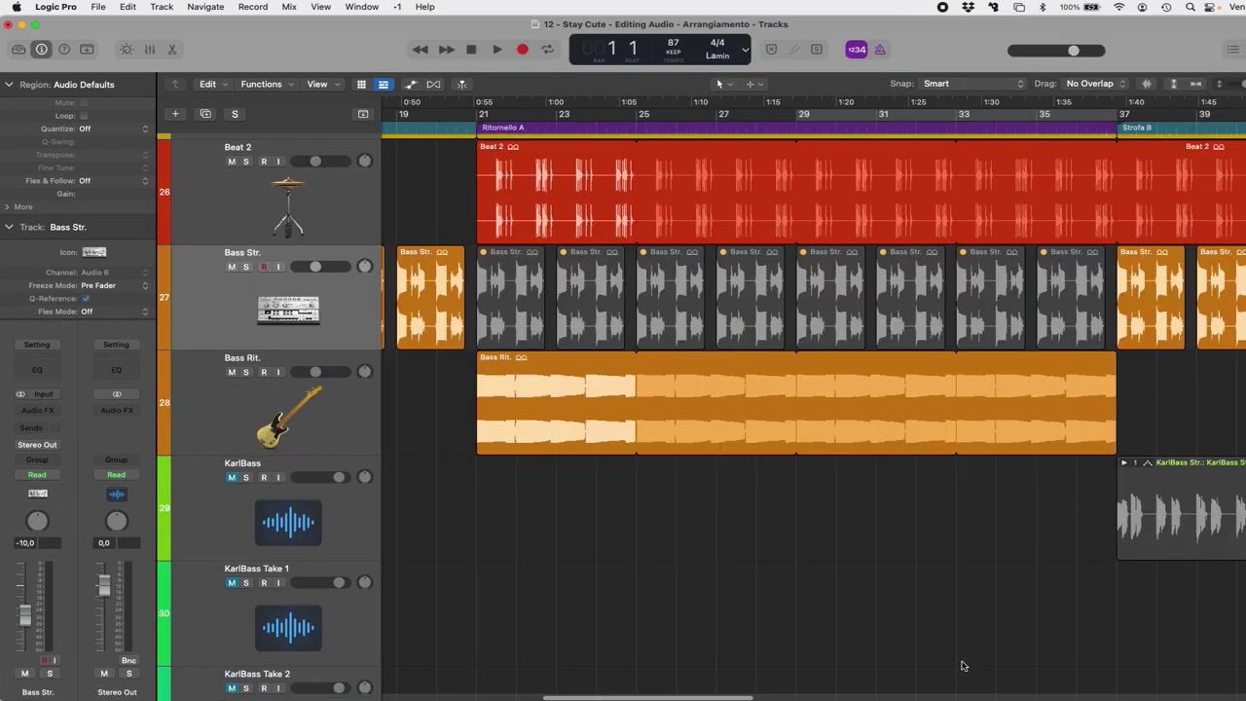
Recall screenset 2 and rename it Mixer main.
key(2)
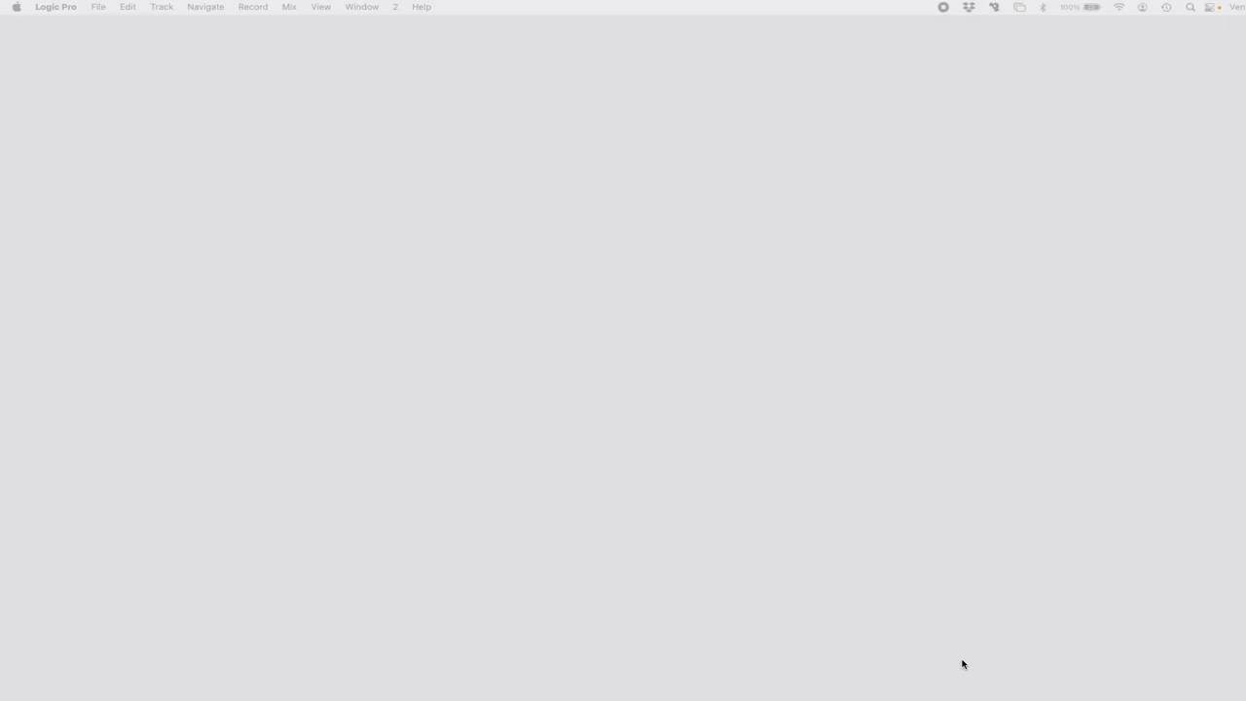
drag(703, 699, 796, 2)
click(396, 7)
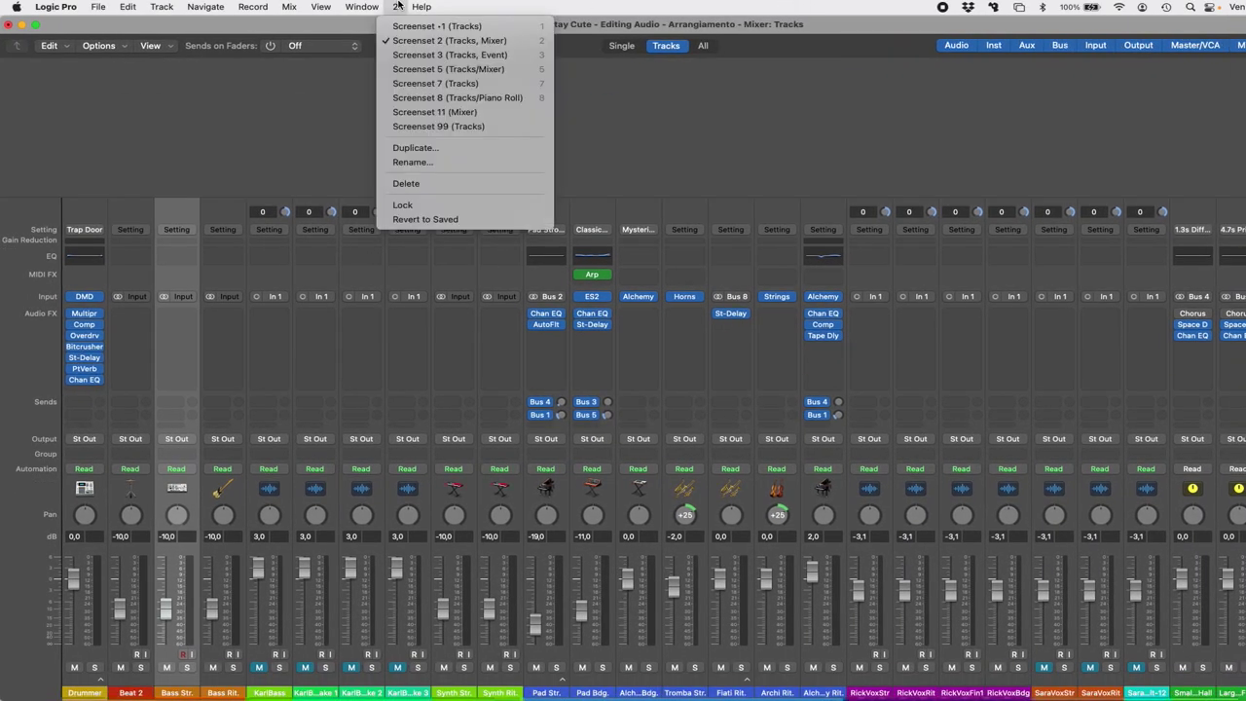
click(425, 165)
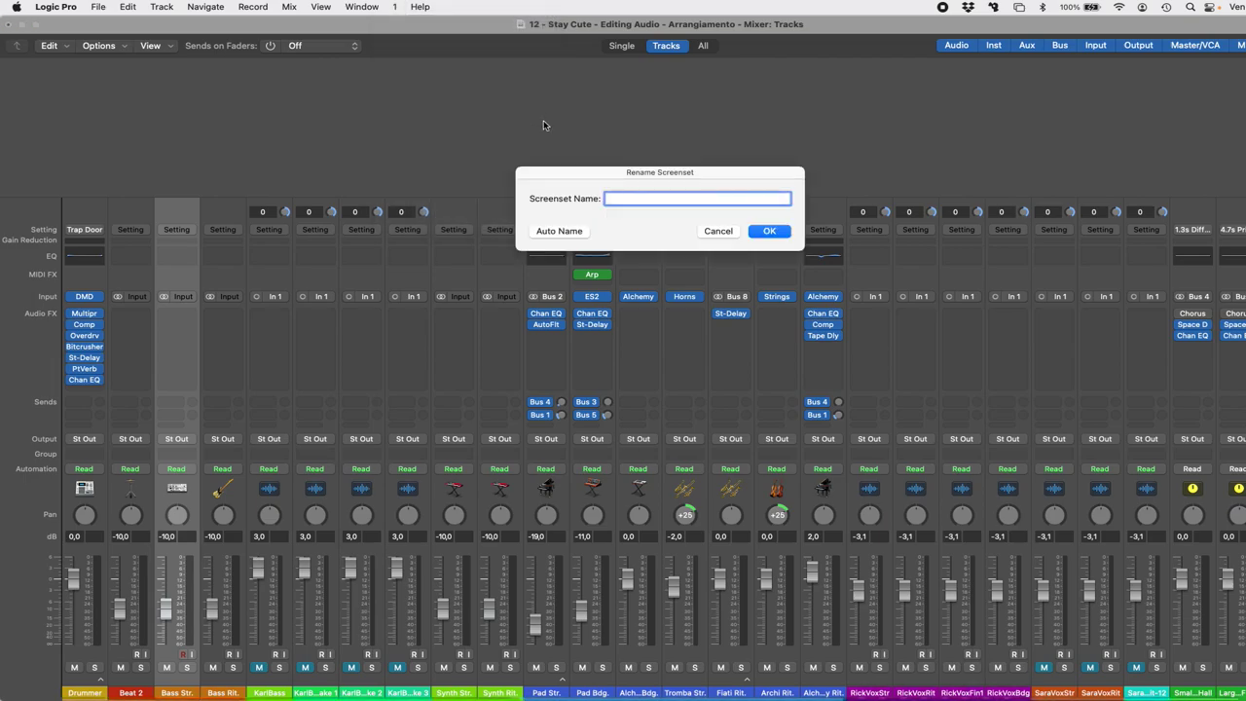
text(_)
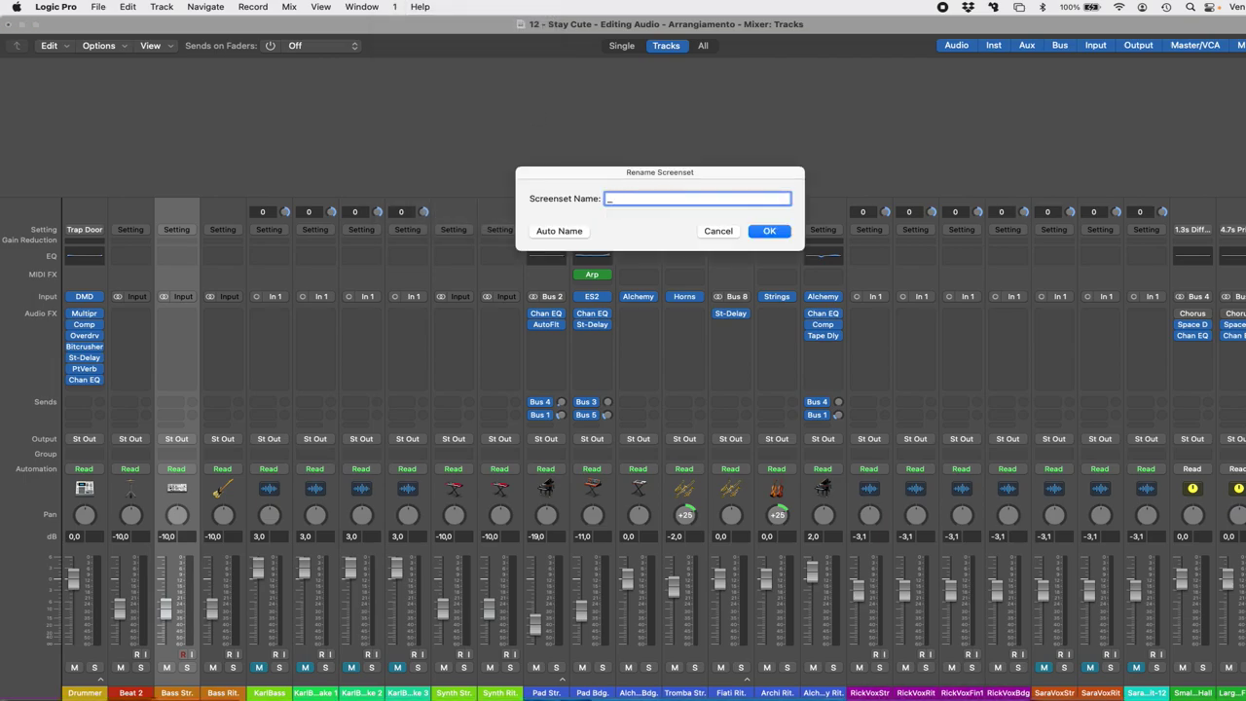
text(Mixer max)
key(Return)
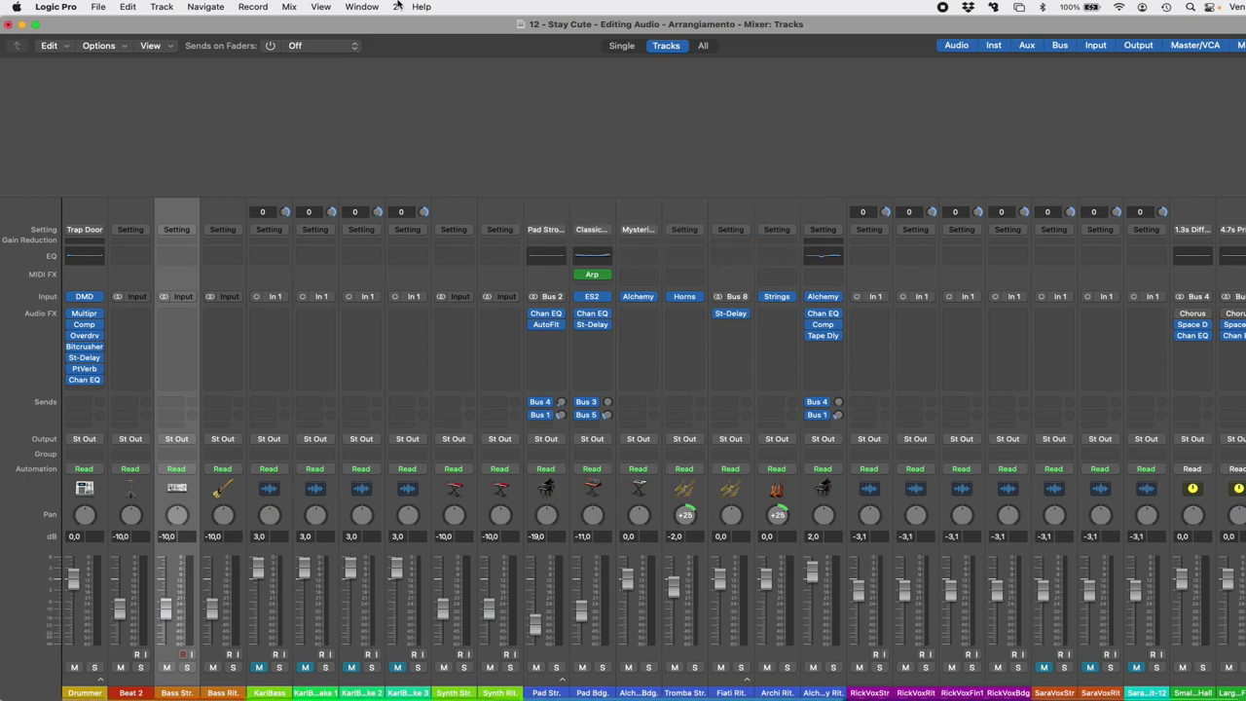
Switch to screenset 1 from the screenset list and unlock it.
click(395, 7)
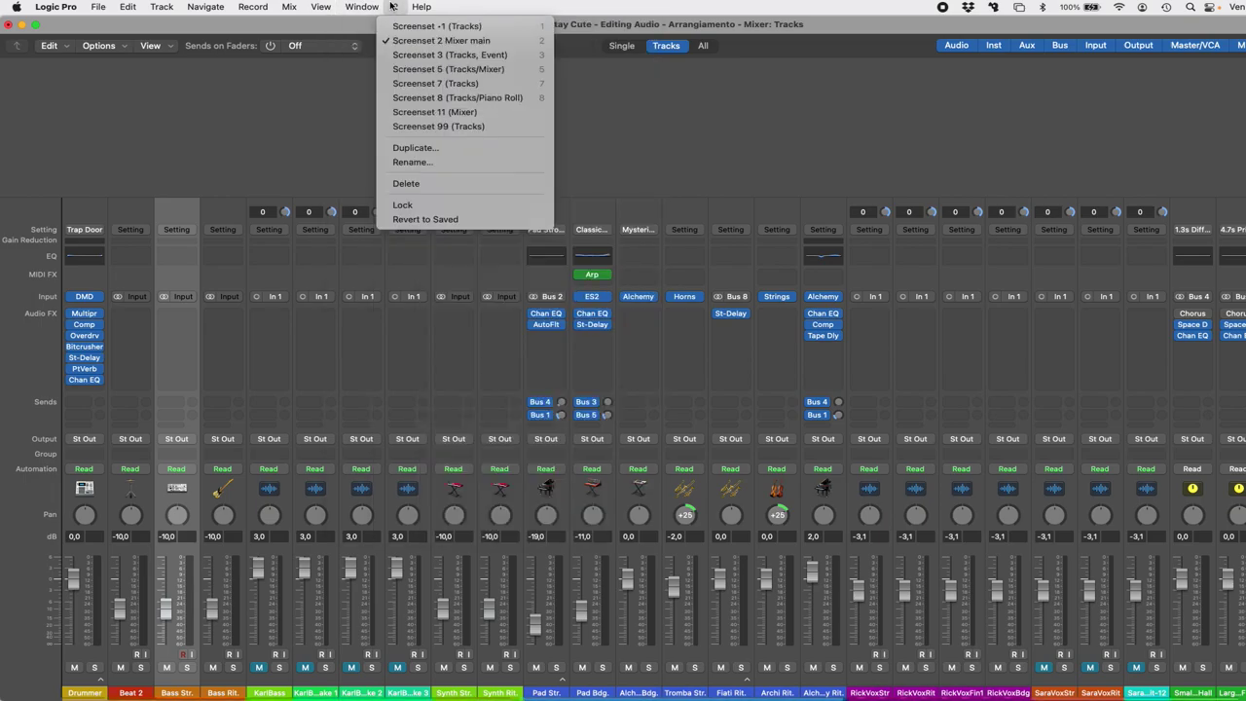
click(433, 26)
click(399, 7)
click(407, 204)
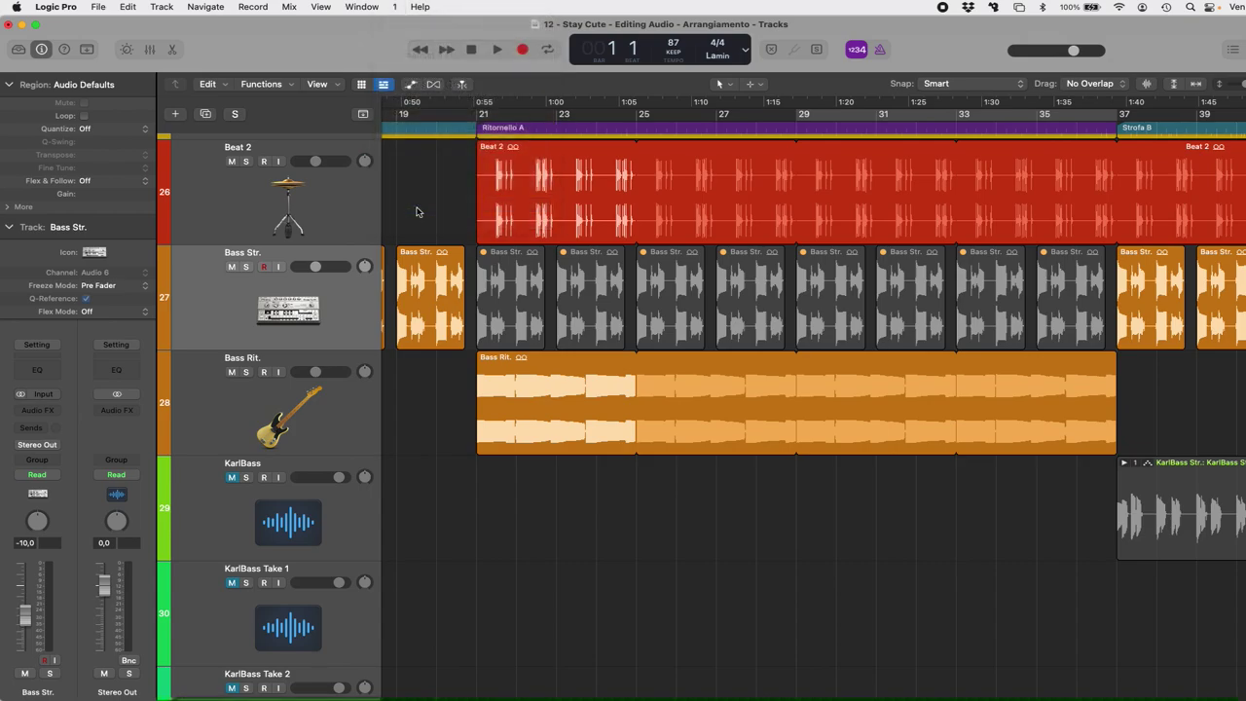
Zoom the Tracks area out in screenset 1 to show more of the arrangement beyond Ritornello A.
ctrl+alt+click(632, 587)
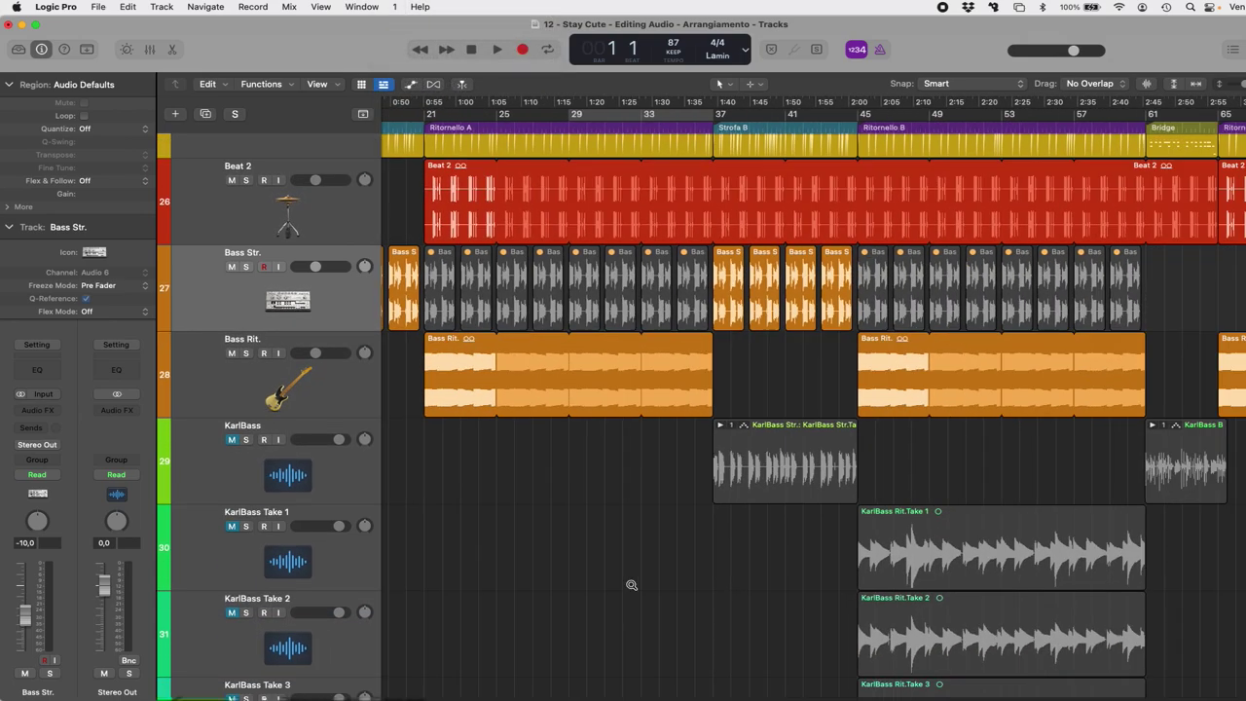
key(super+Up)
key(super+Up)
key(super+Up)
key(super+Up)
key(super+Up)
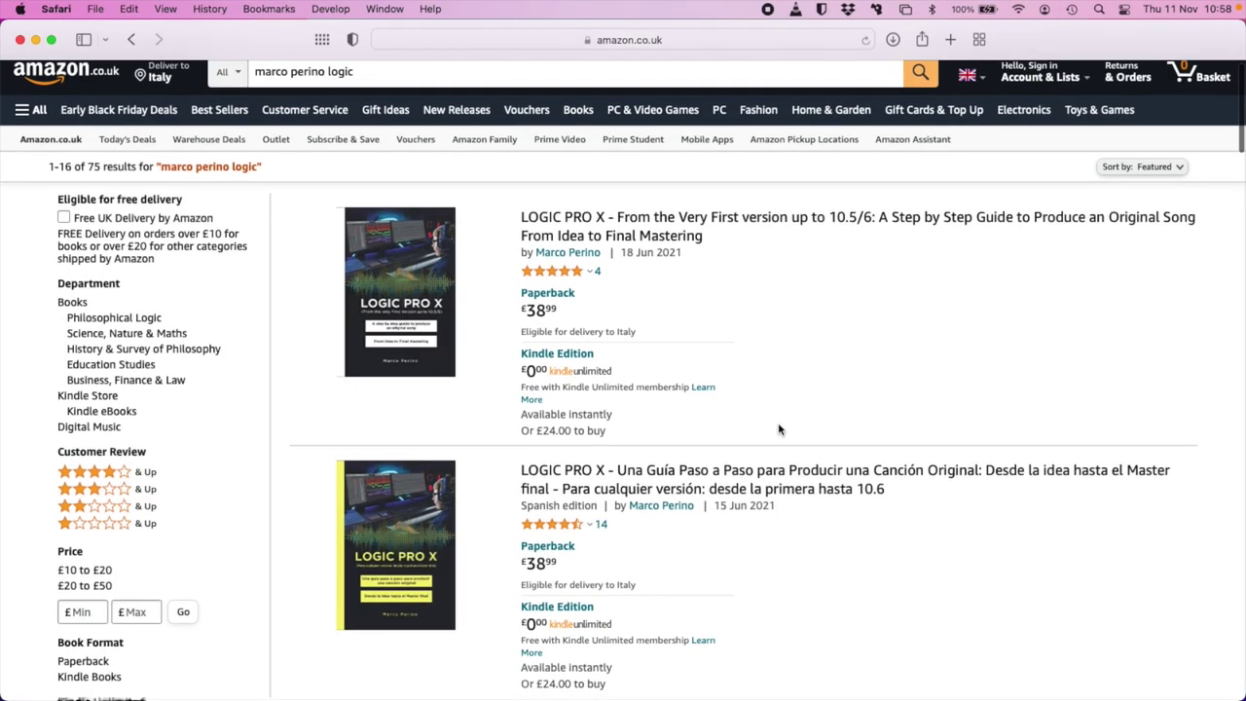
Browse the Amazon search results in Safari for the Logic Pro books in their different language editions.
scroll(781, 430, down, 3)
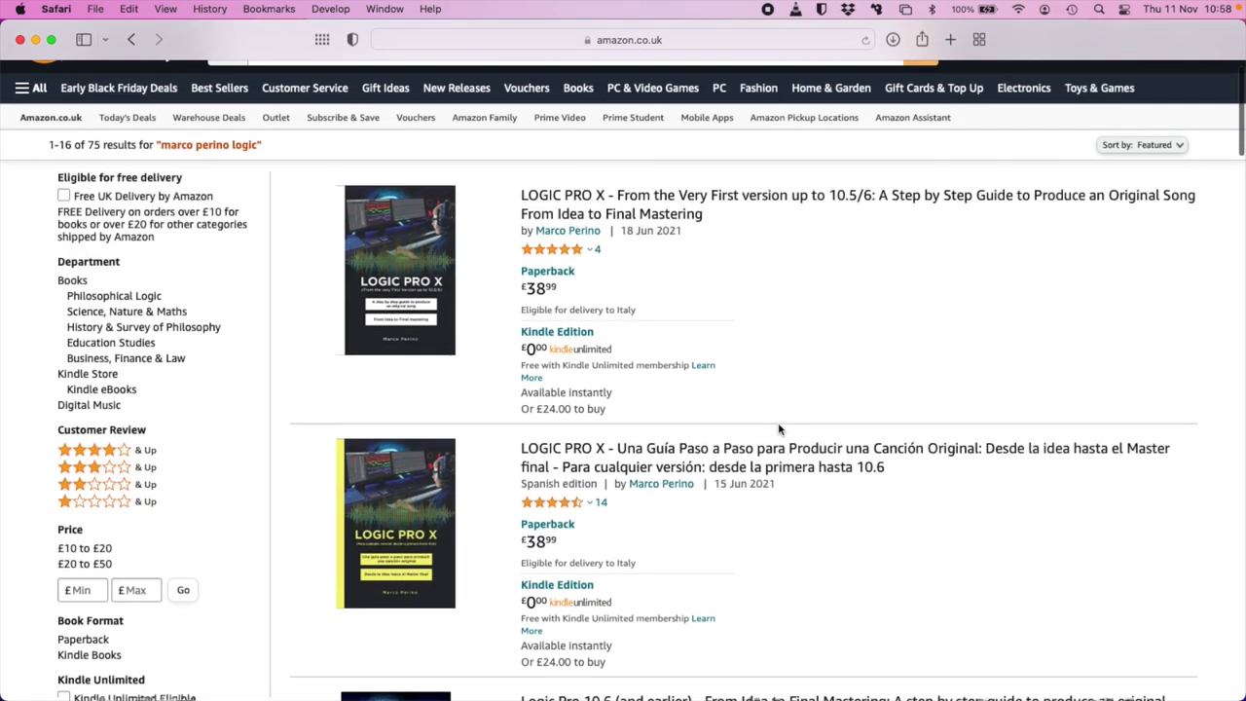
scroll(780, 429, down, 5)
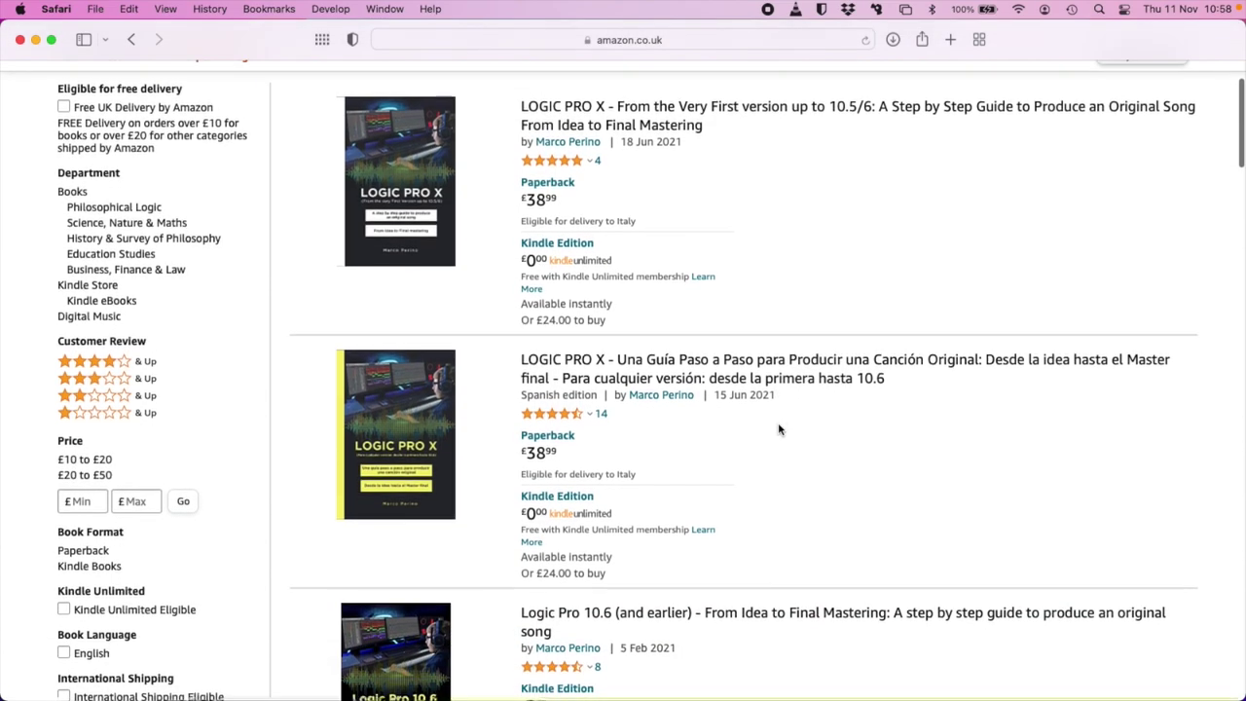
scroll(778, 430, down, 4)
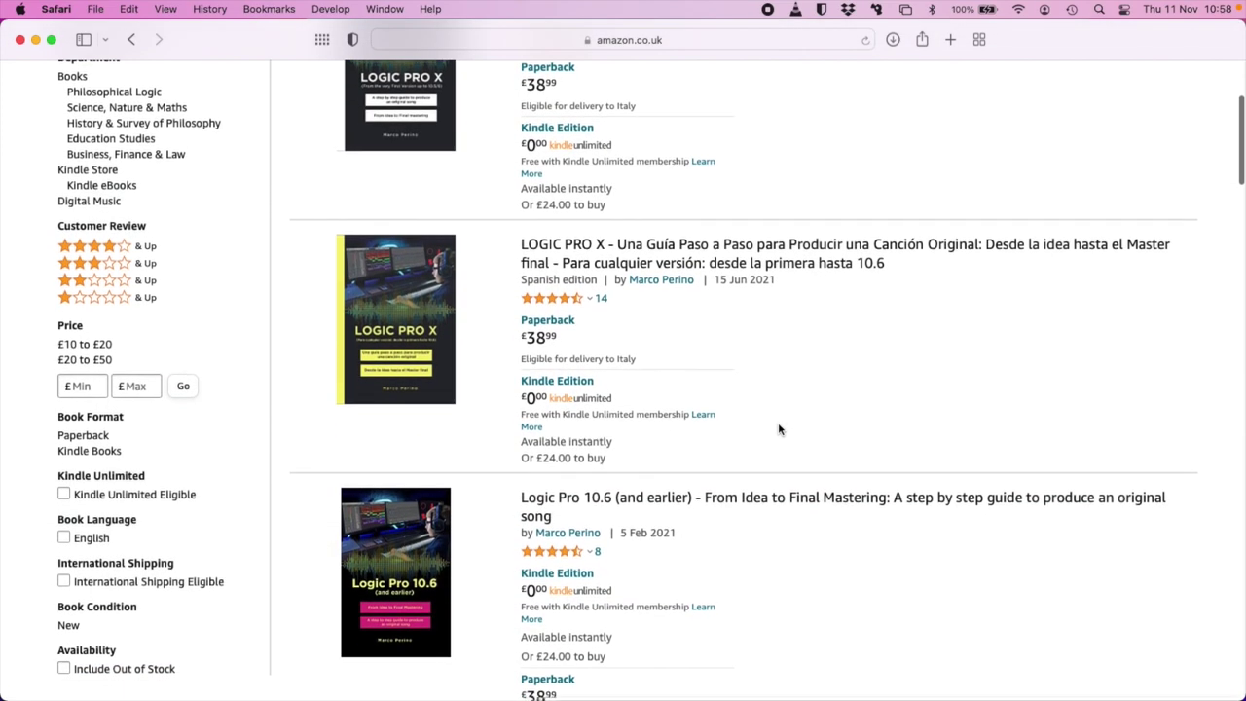
scroll(779, 429, down, 6)
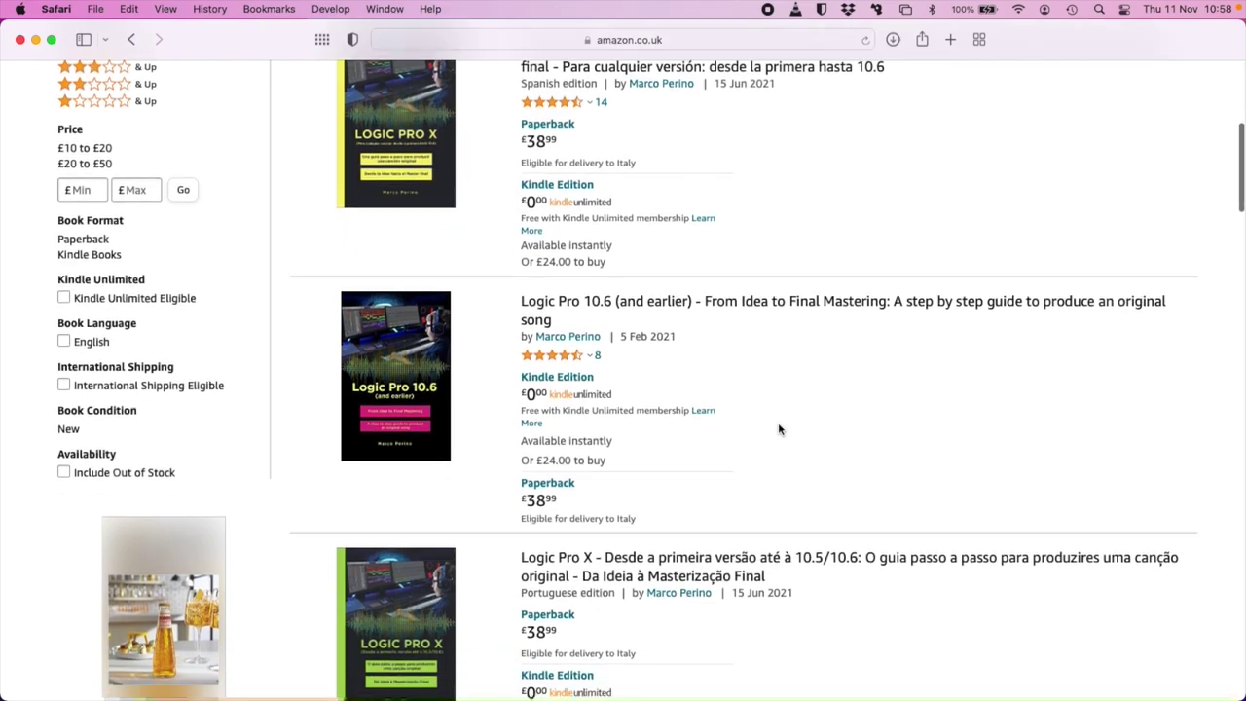
scroll(779, 430, down, 5)
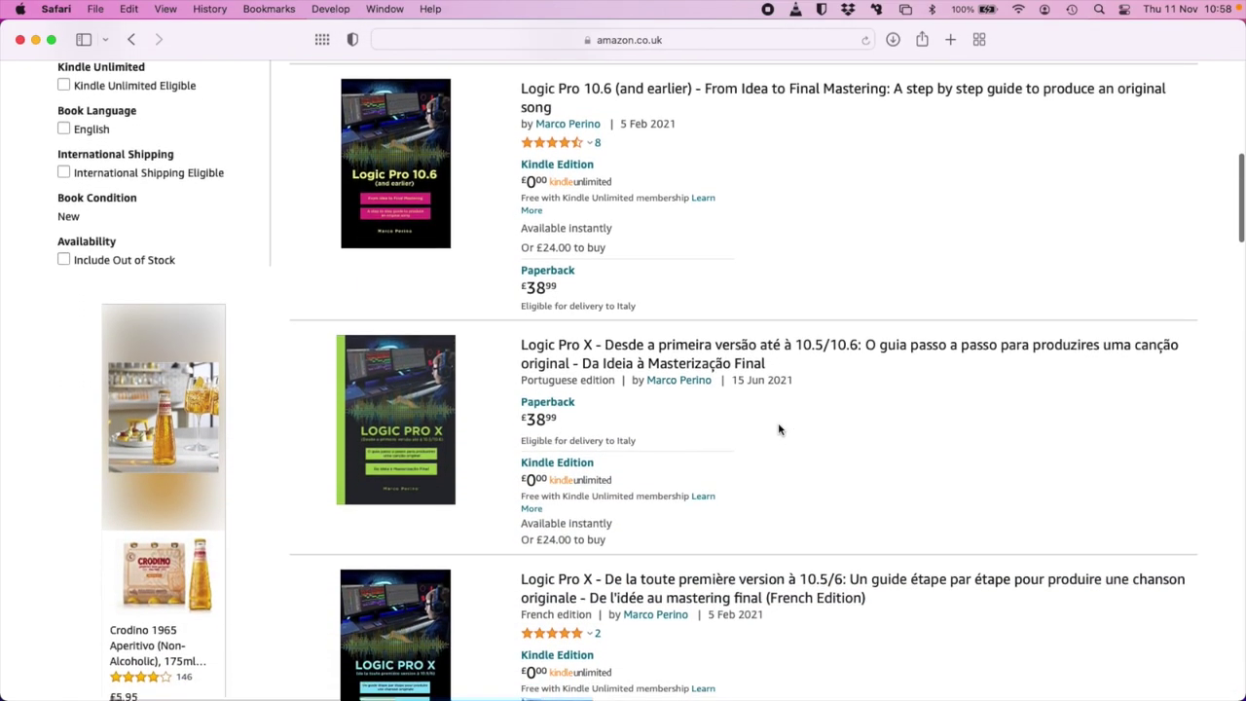
scroll(779, 429, down, 9)
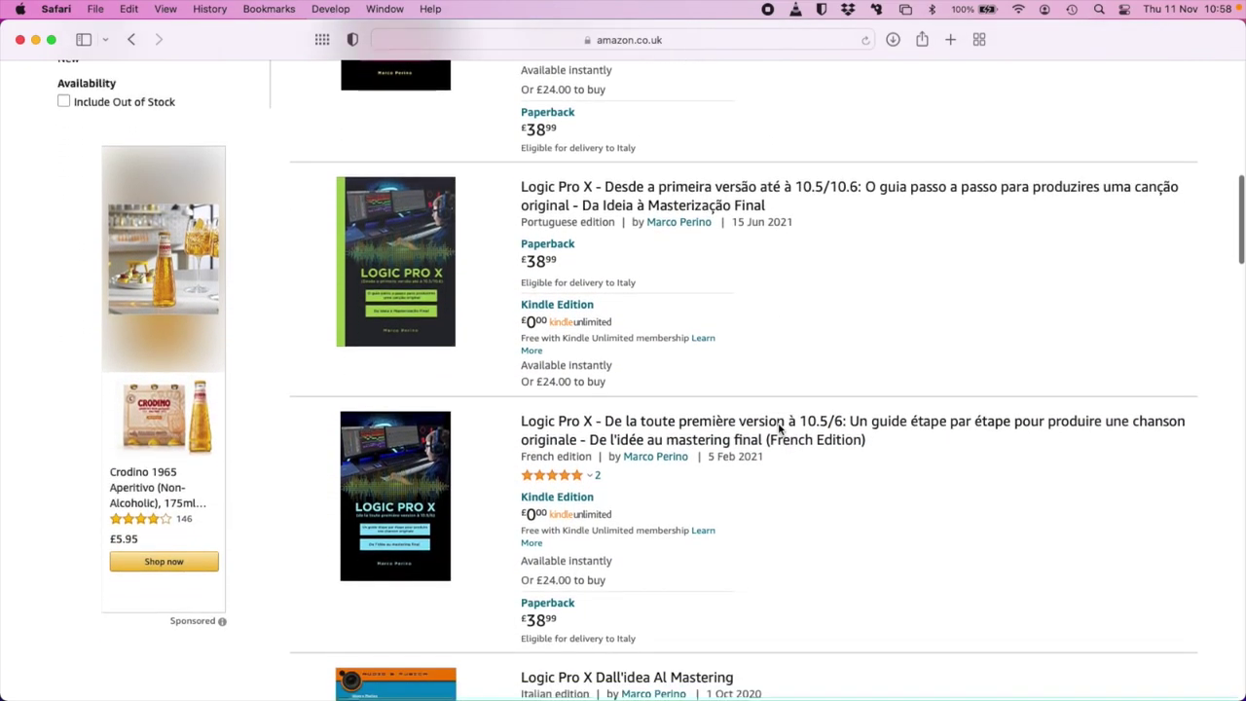
scroll(779, 429, down, 2)
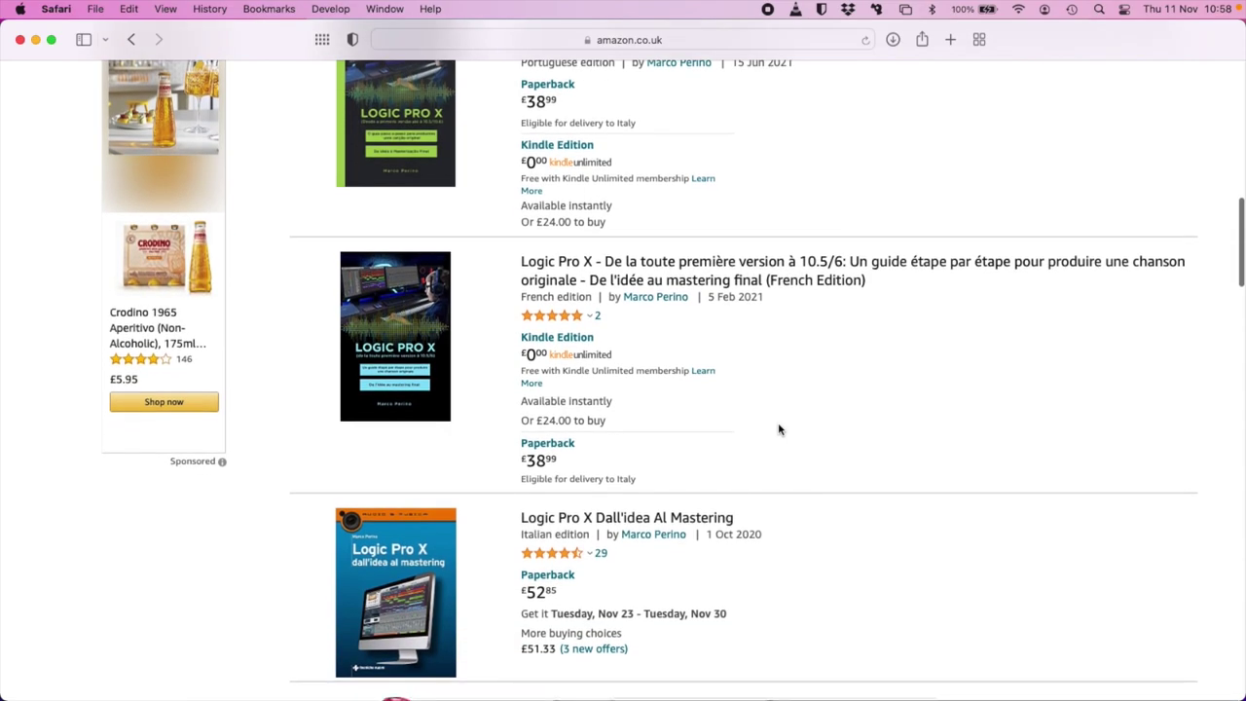